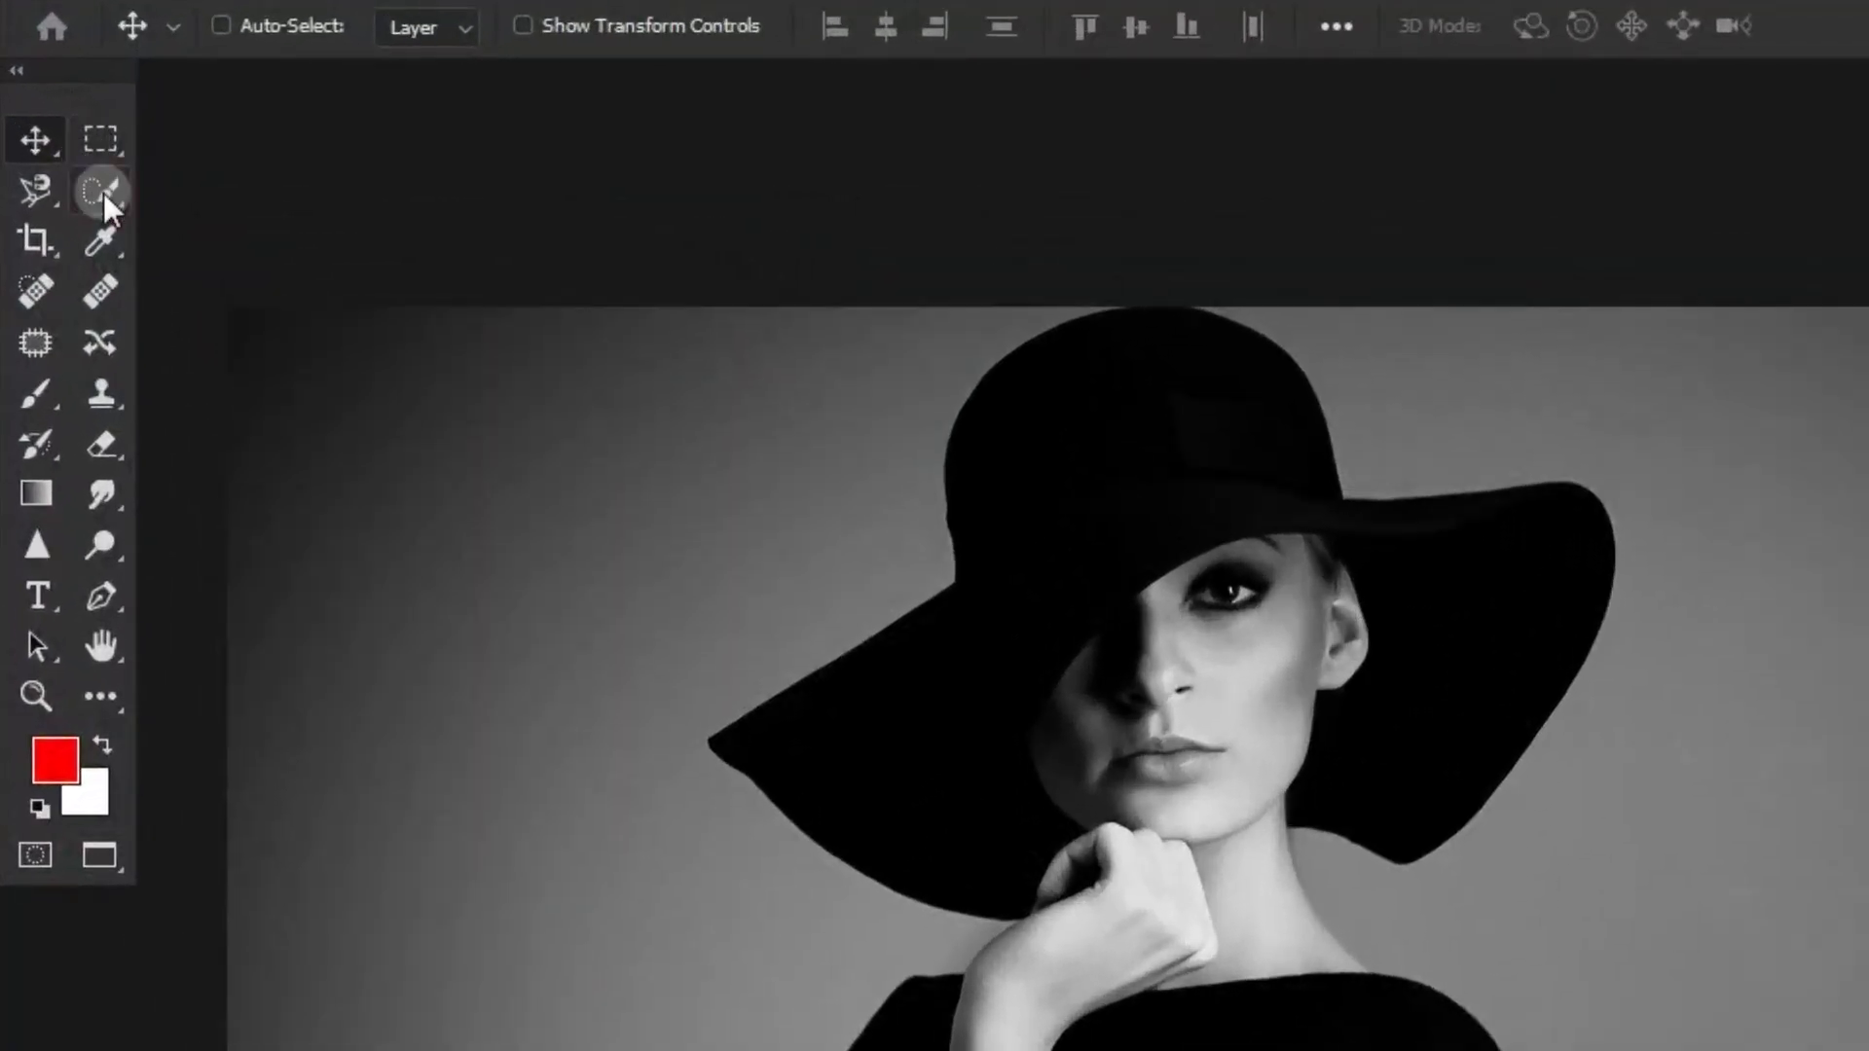
- Quick-select the woman by painting over her hat, face, neck, dress and lower hand
{"action": "left_click", "coordinate": [103, 193]}
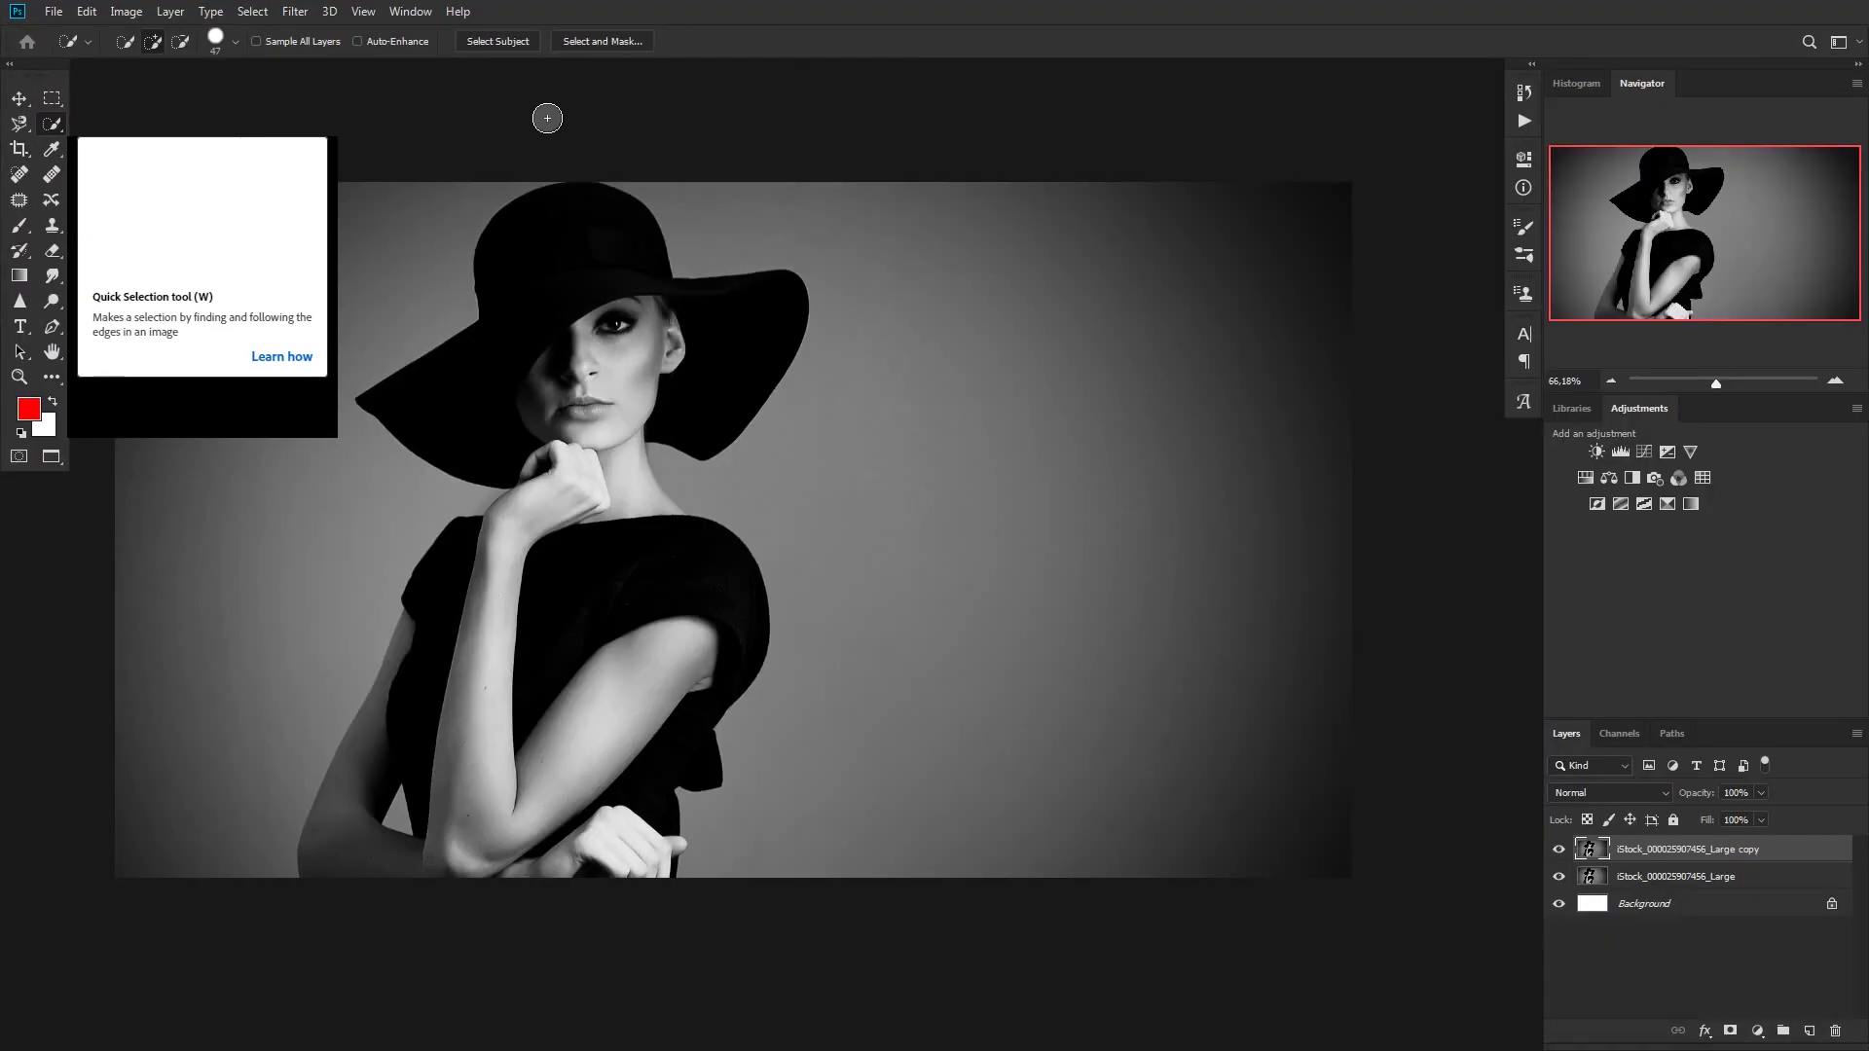
{"action": "left_click_drag", "start_coordinate": [577, 243], "coordinate": [724, 334]}
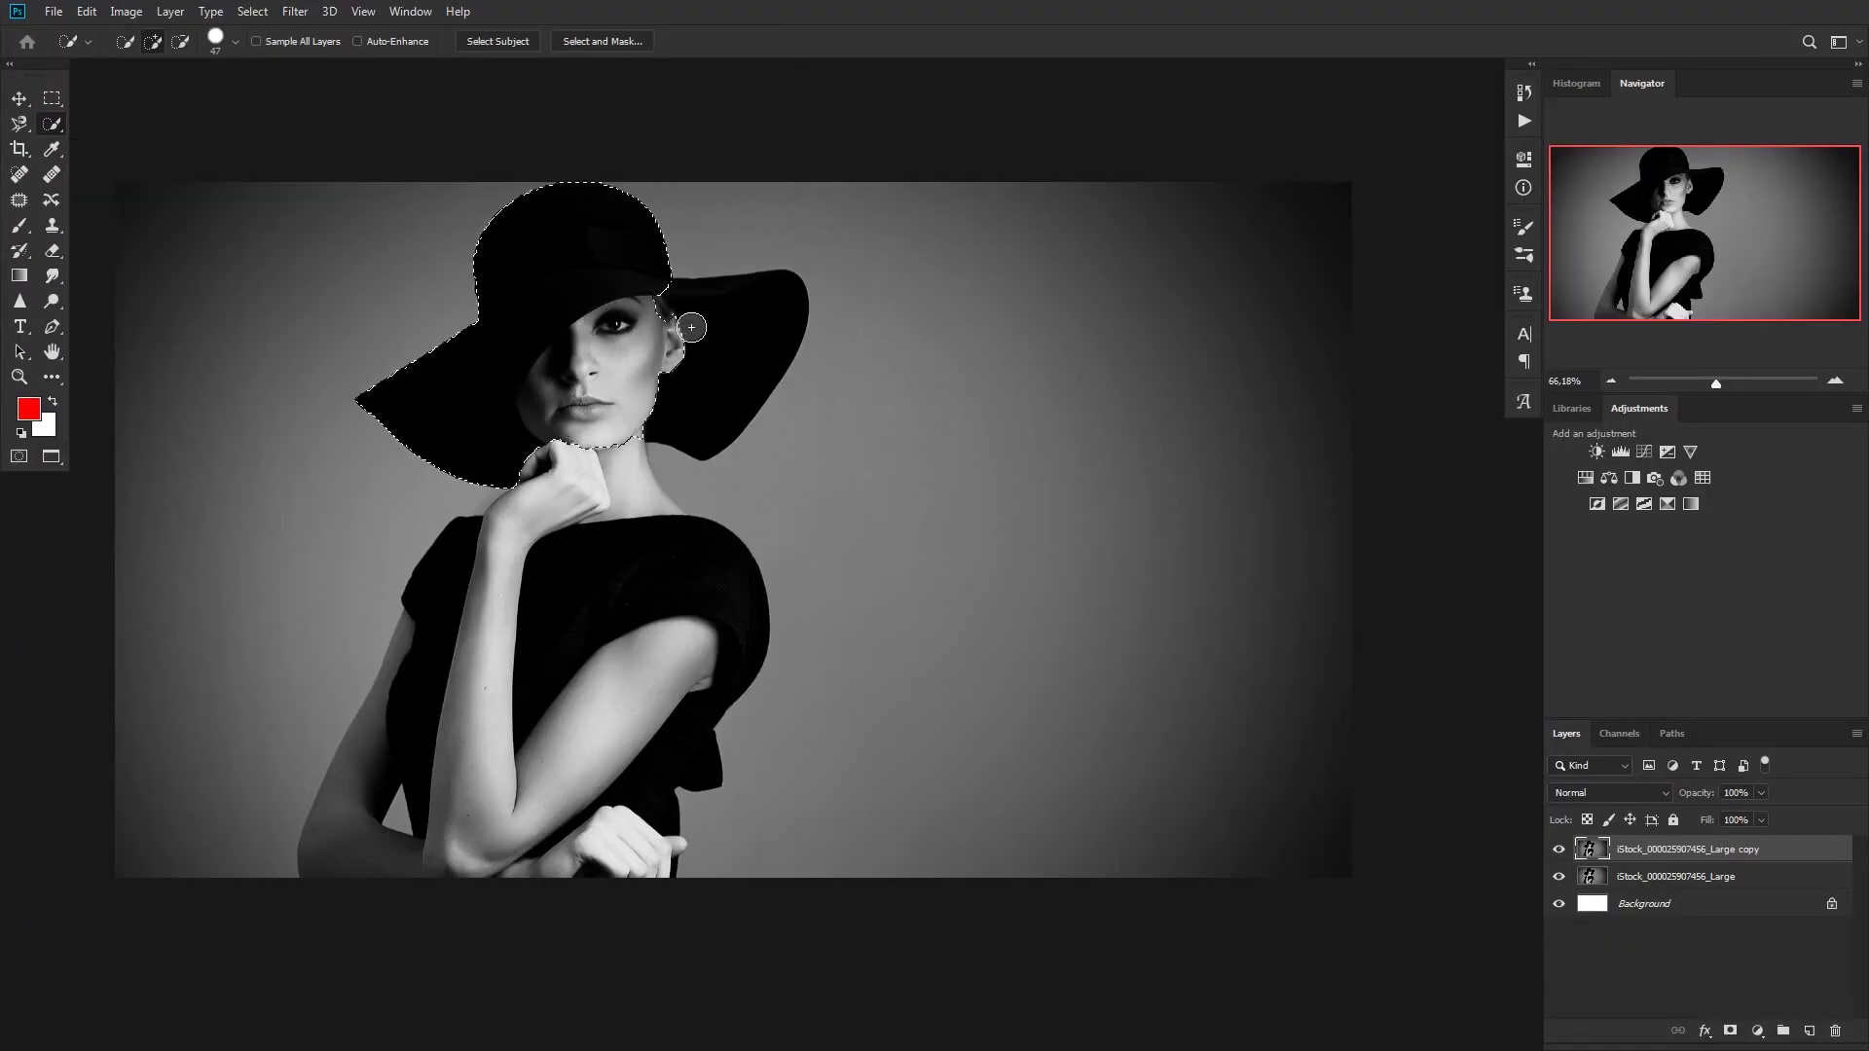
{"action": "mouse_move", "coordinate": [572, 413]}
{"action": "left_mouse_down"}
{"action": "mouse_move", "coordinate": [578, 695]}
{"action": "mouse_move", "coordinate": [447, 882]}
{"action": "mouse_move", "coordinate": [437, 646]}
{"action": "left_mouse_up"}
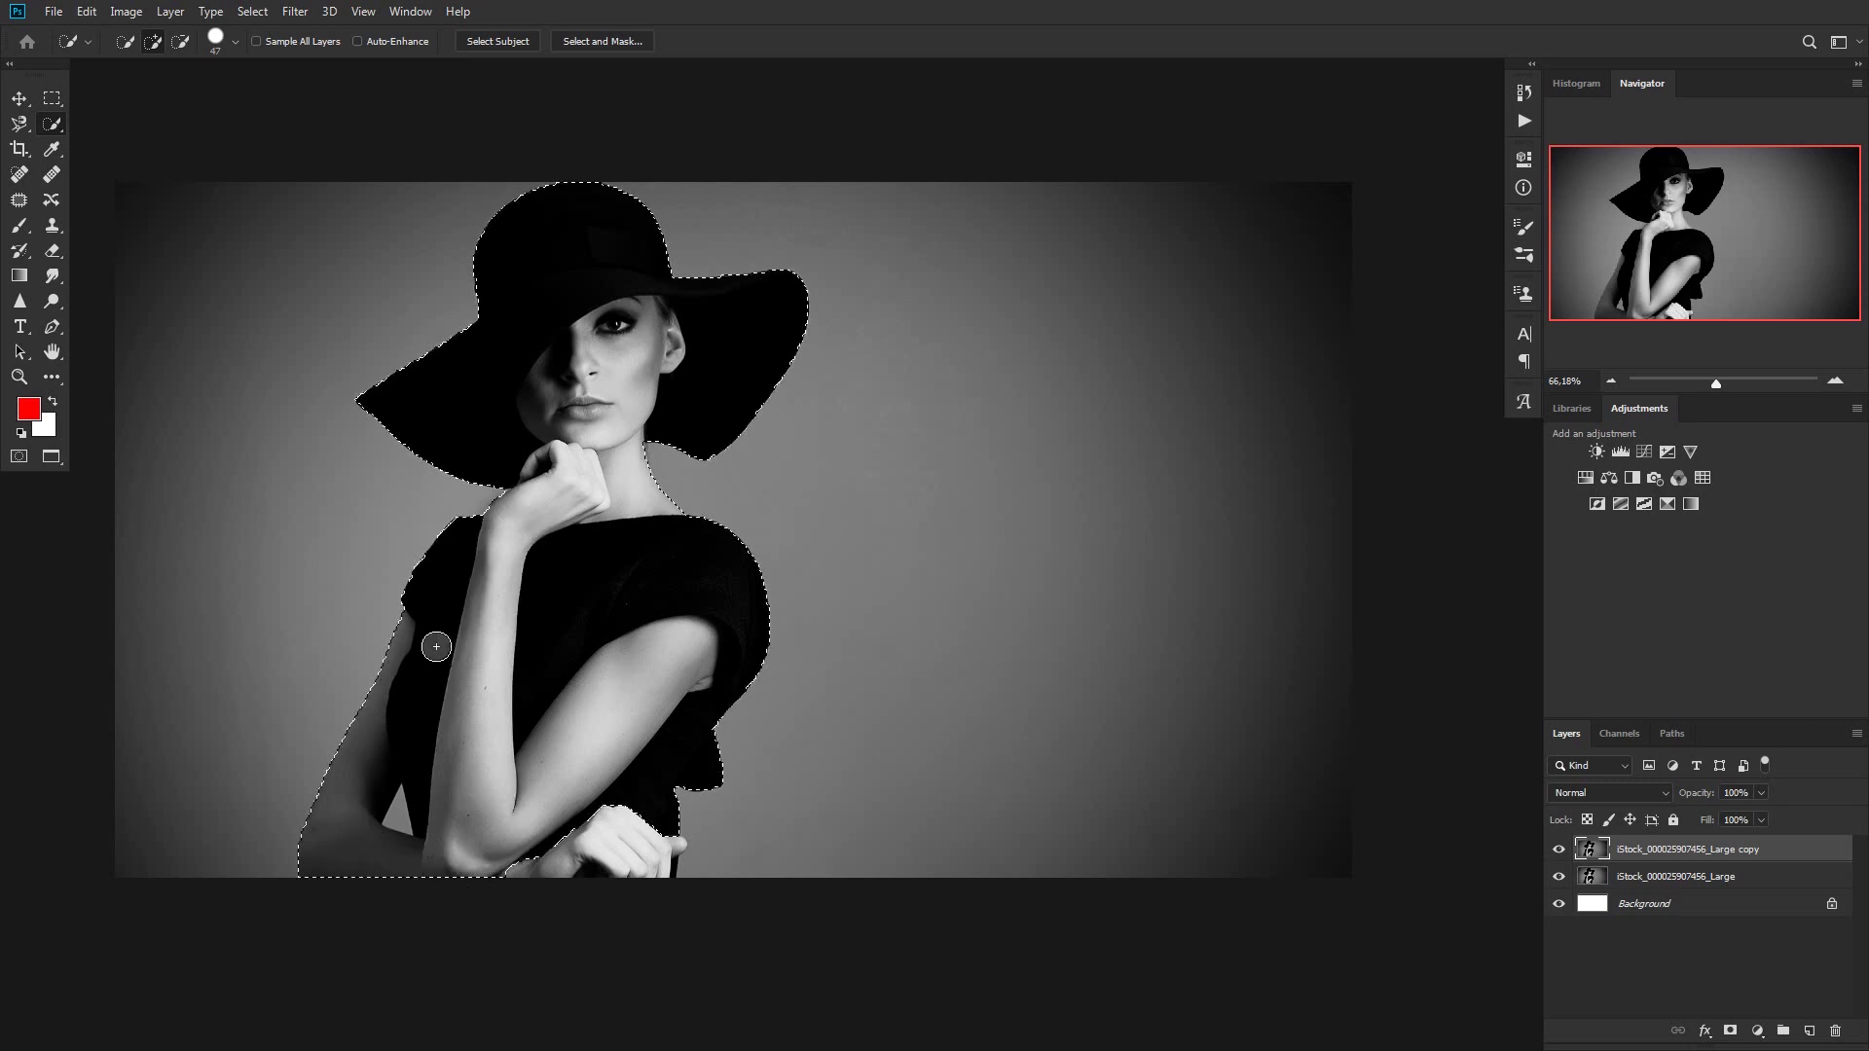
{"action": "left_click_drag", "start_coordinate": [643, 843], "coordinate": [654, 861]}
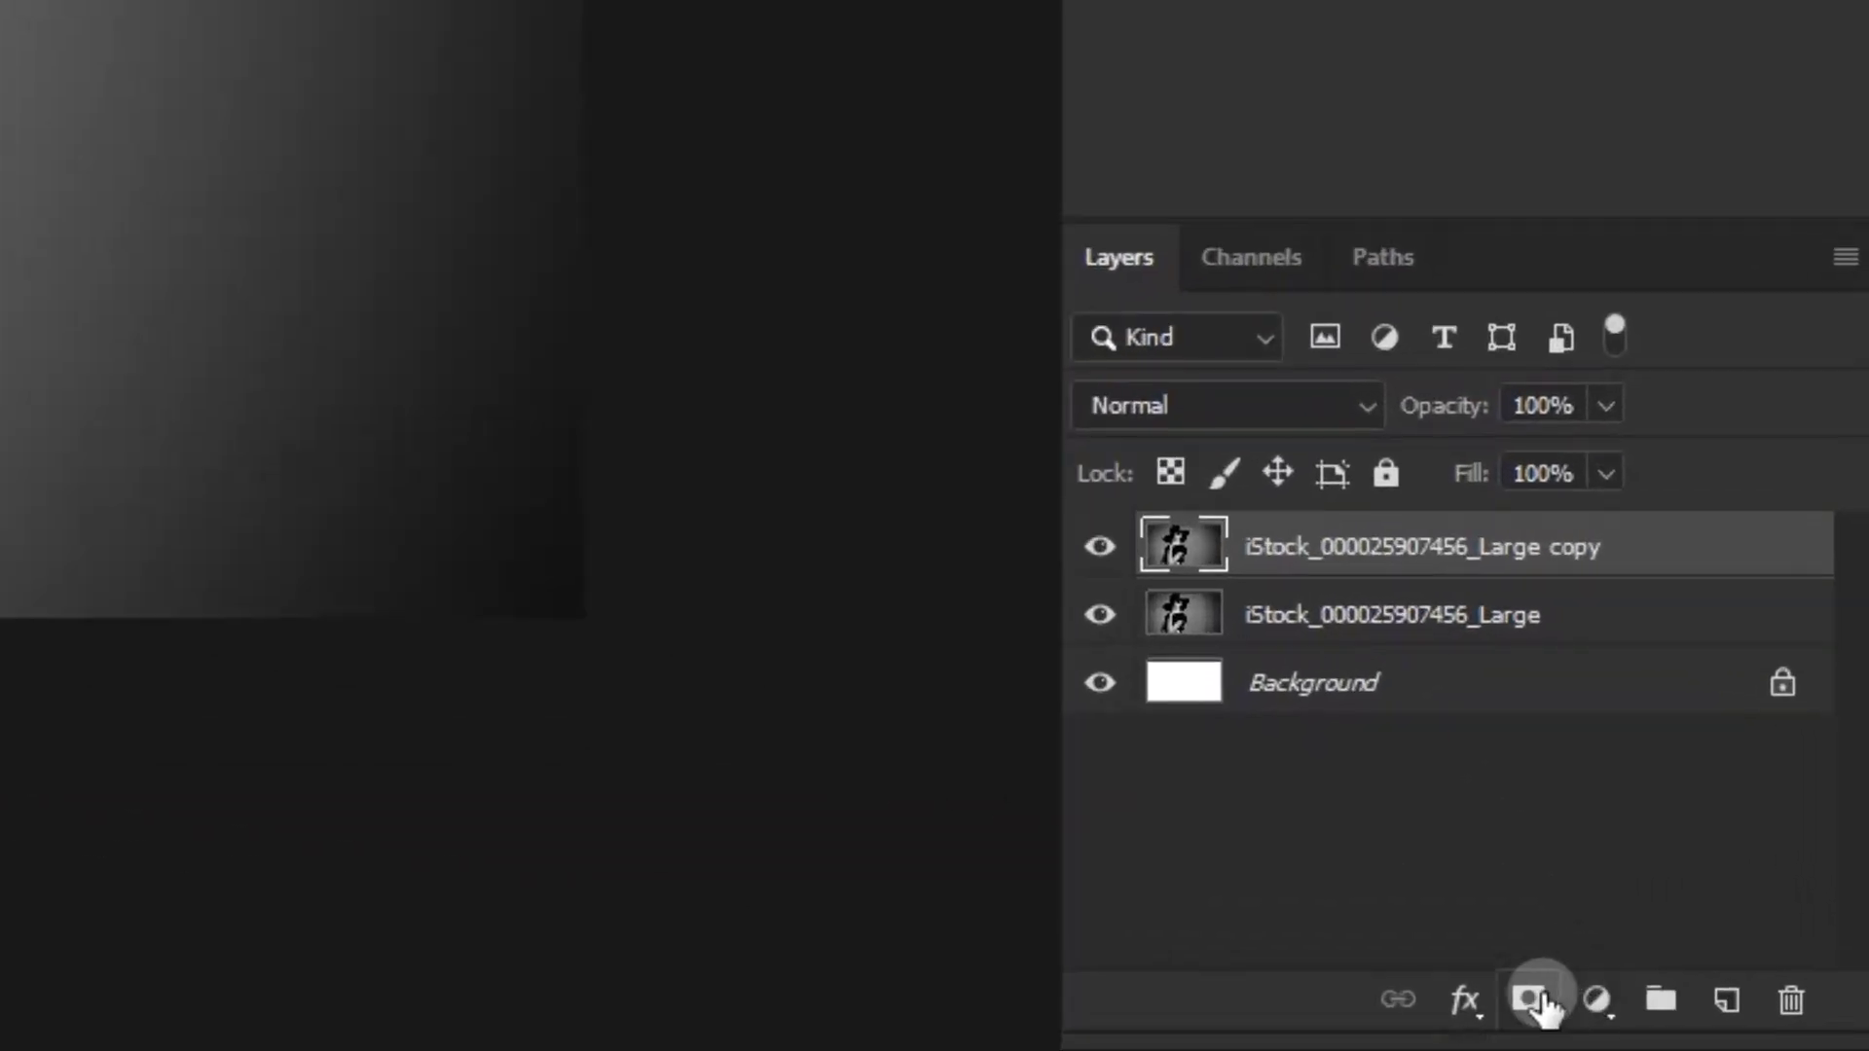
{"action": "left_click", "coordinate": [1732, 1032]}
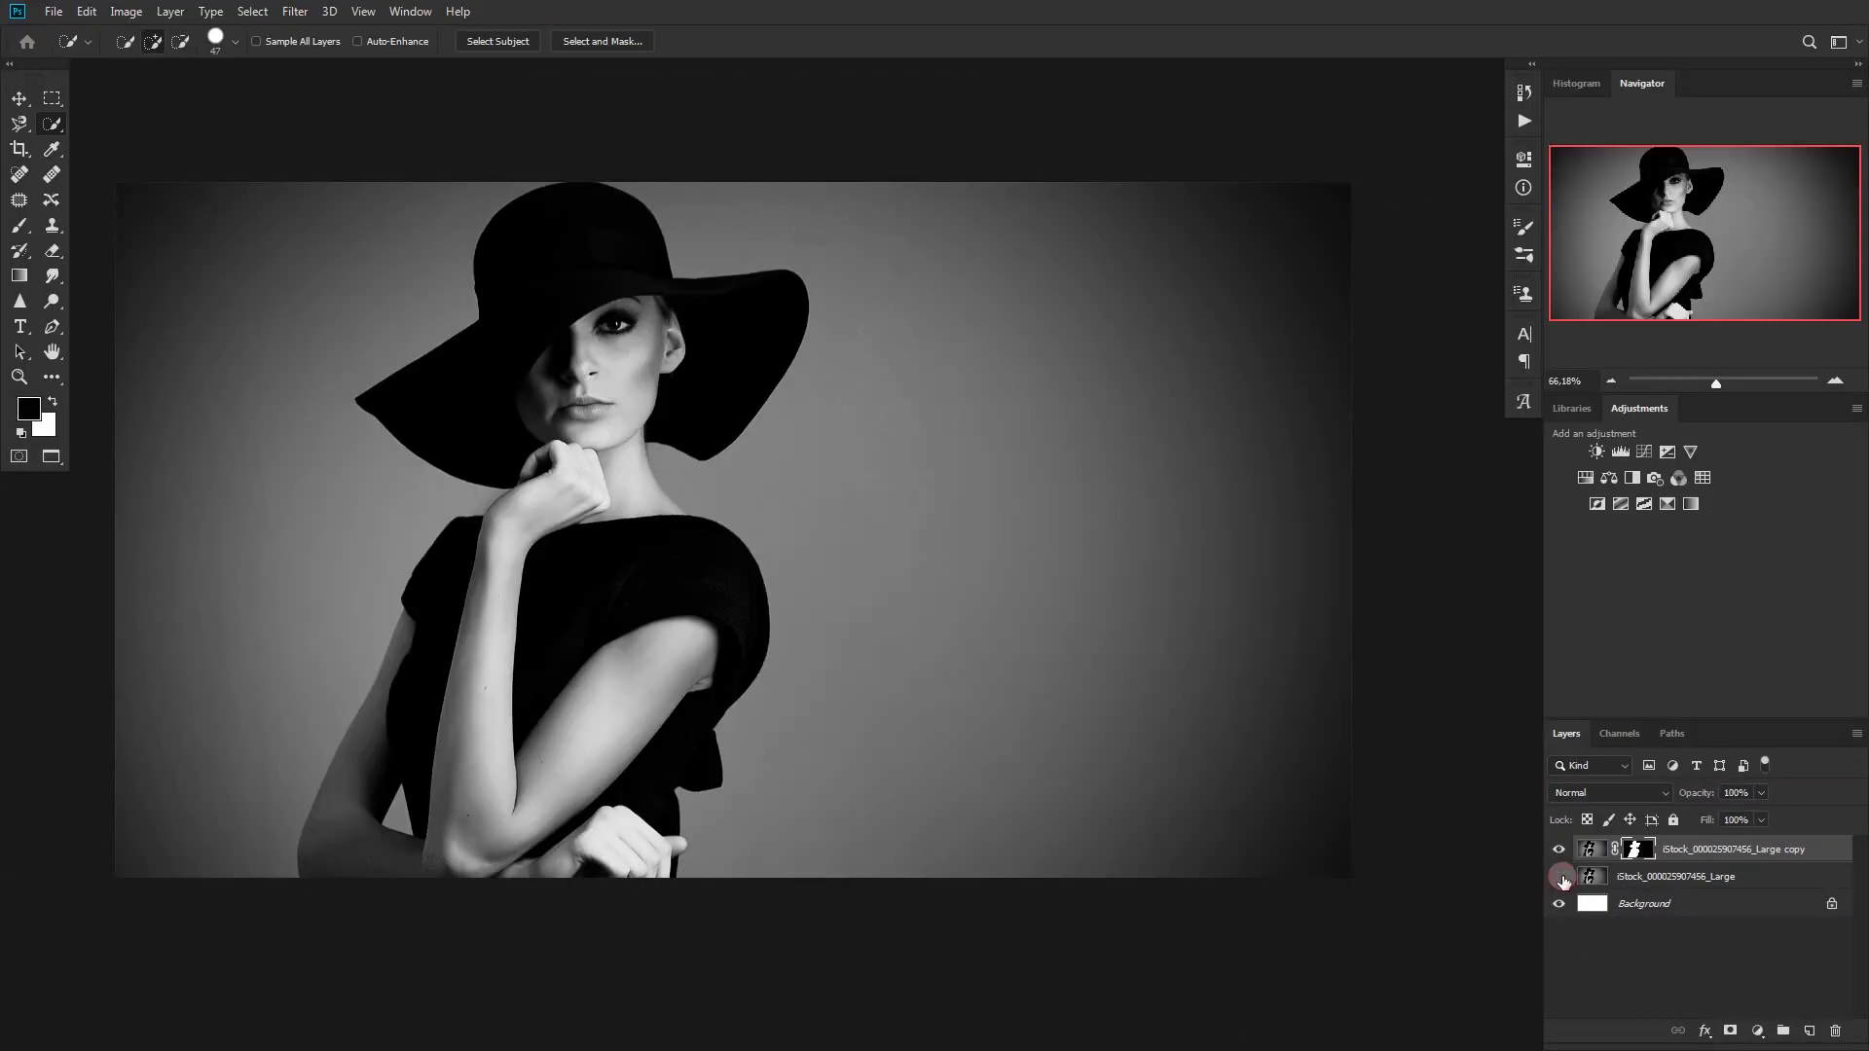
{"action": "left_click", "coordinate": [1561, 878]}
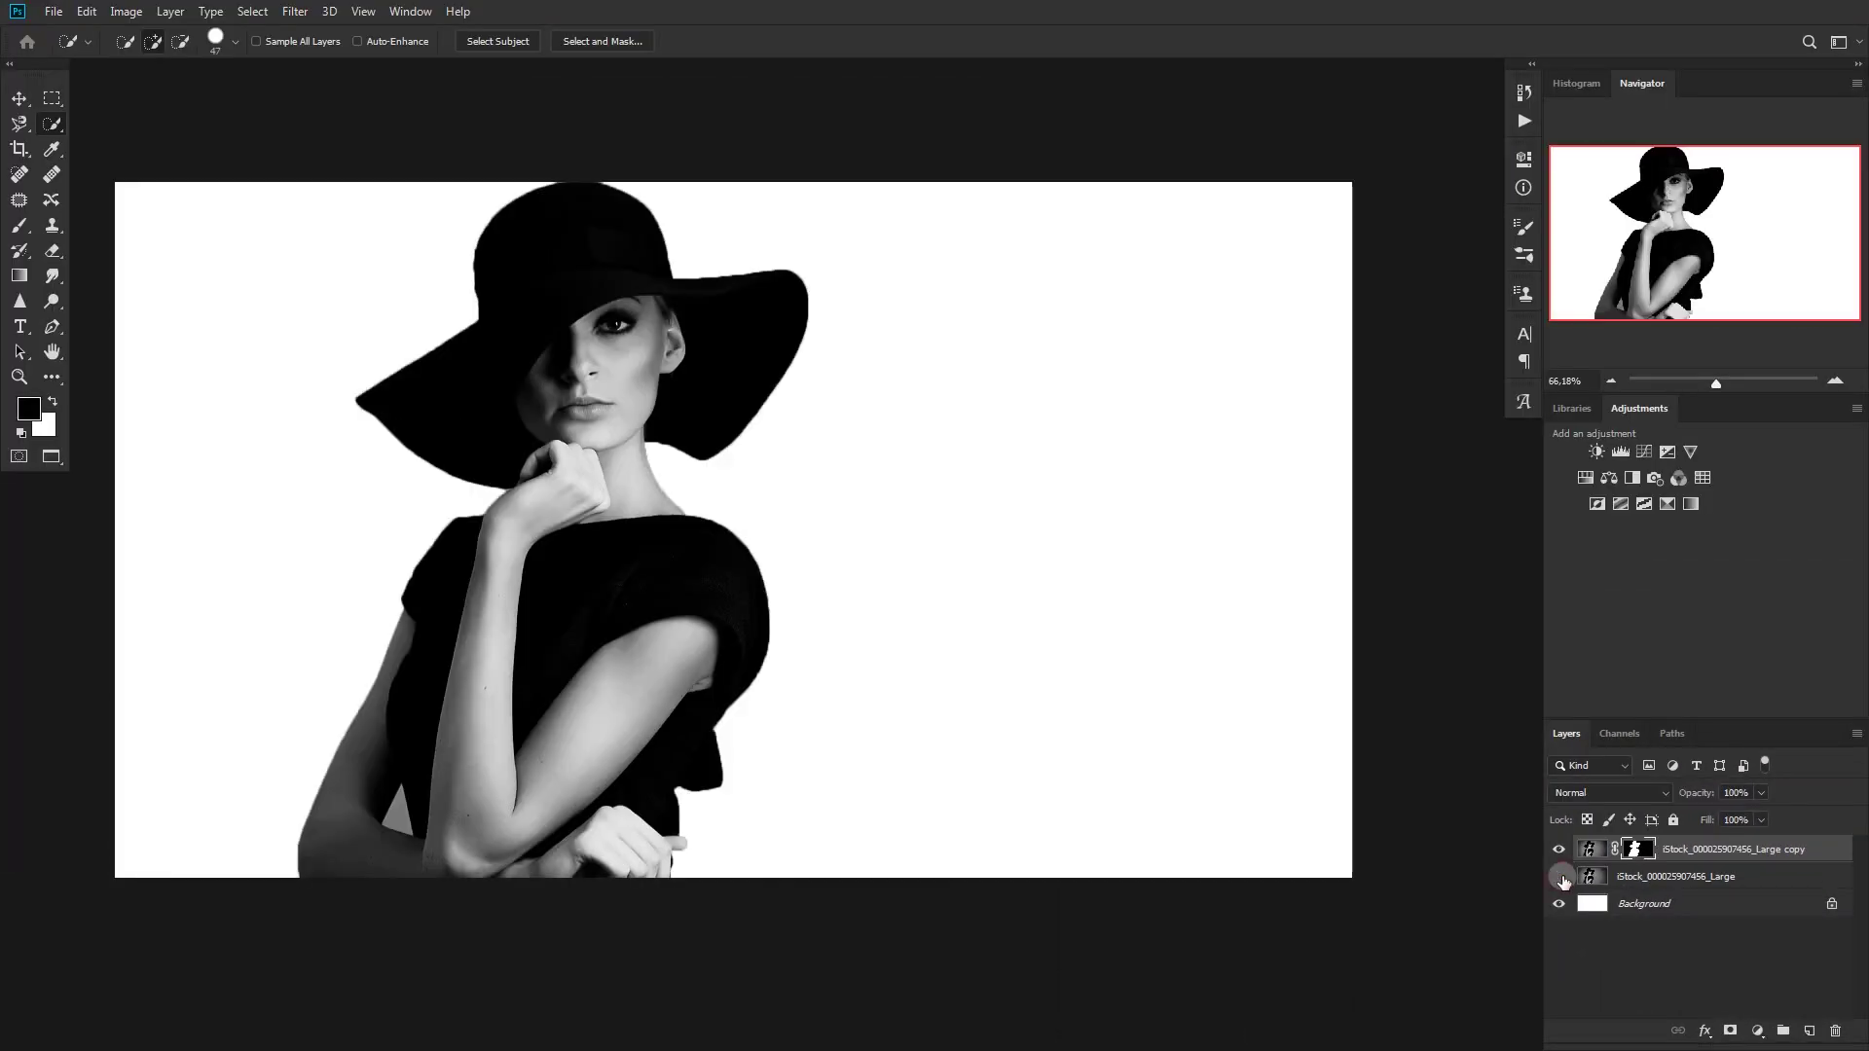
{"action": "left_click", "coordinate": [1560, 877]}
{"action": "scroll", "coordinate": [351, 839], "scroll_direction": "up", "scroll_amount": 3}
{"action": "scroll", "coordinate": [383, 835], "scroll_direction": "up", "scroll_amount": 3}
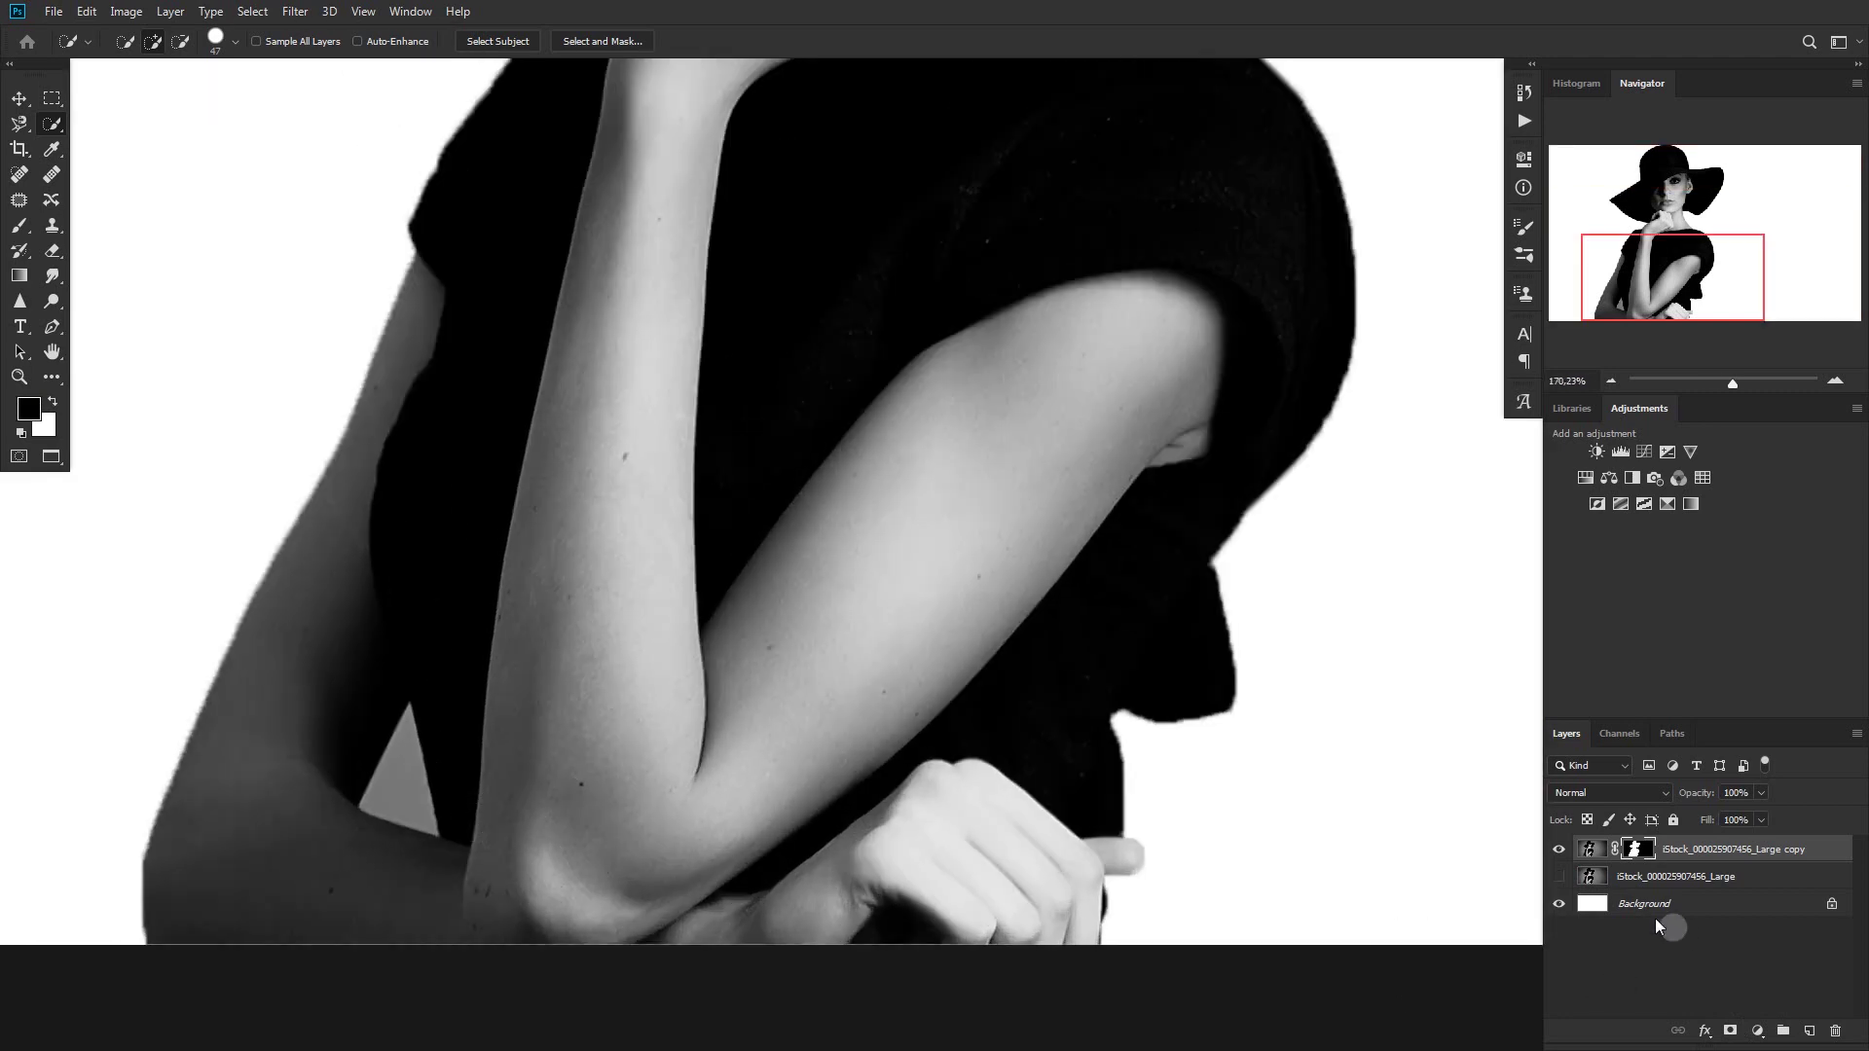
{"action": "left_click", "coordinate": [1560, 877]}
{"action": "left_click", "coordinate": [1560, 877]}
{"action": "left_click", "coordinate": [1560, 877]}
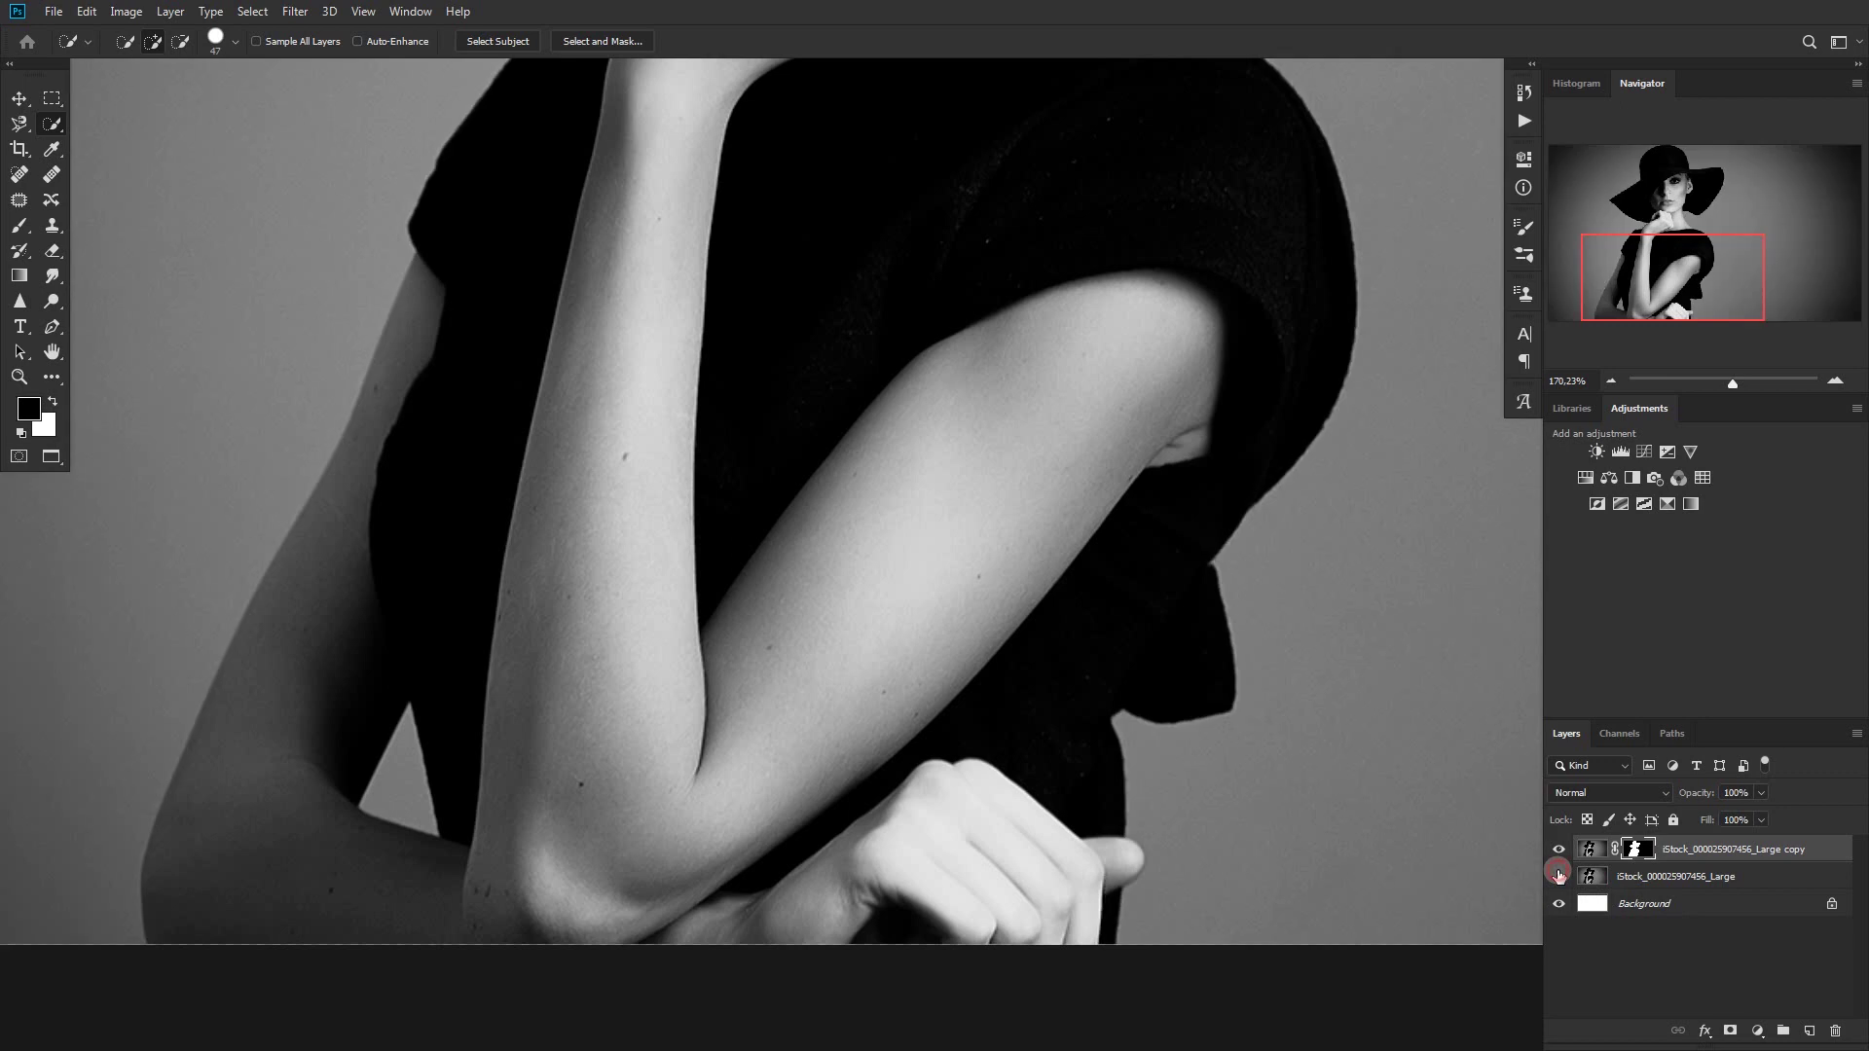
{"action": "left_click", "coordinate": [1559, 876]}
{"action": "key", "text": "b"}
{"action": "scroll", "coordinate": [480, 730], "scroll_direction": "down", "scroll_amount": 3}
{"action": "scroll", "coordinate": [437, 727], "scroll_direction": "down", "scroll_amount": 3}
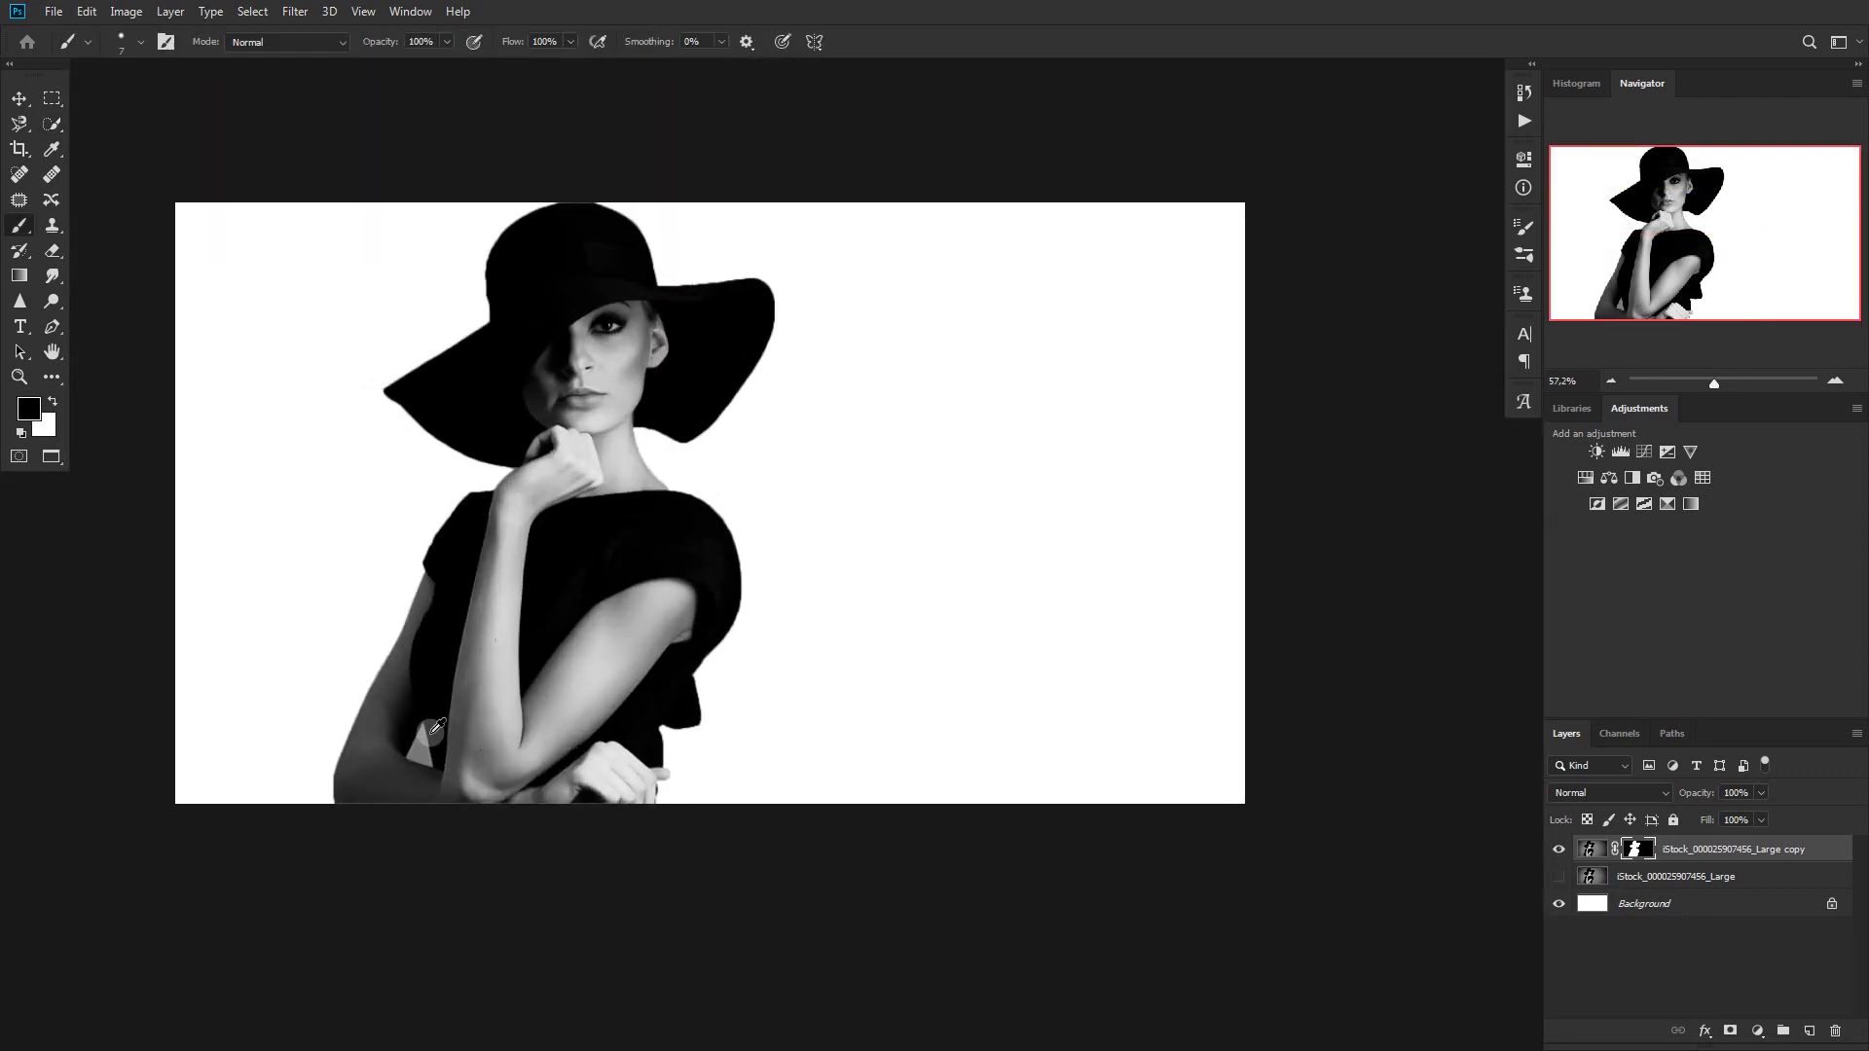
{"action": "scroll", "coordinate": [437, 726], "scroll_direction": "up", "scroll_amount": 1}
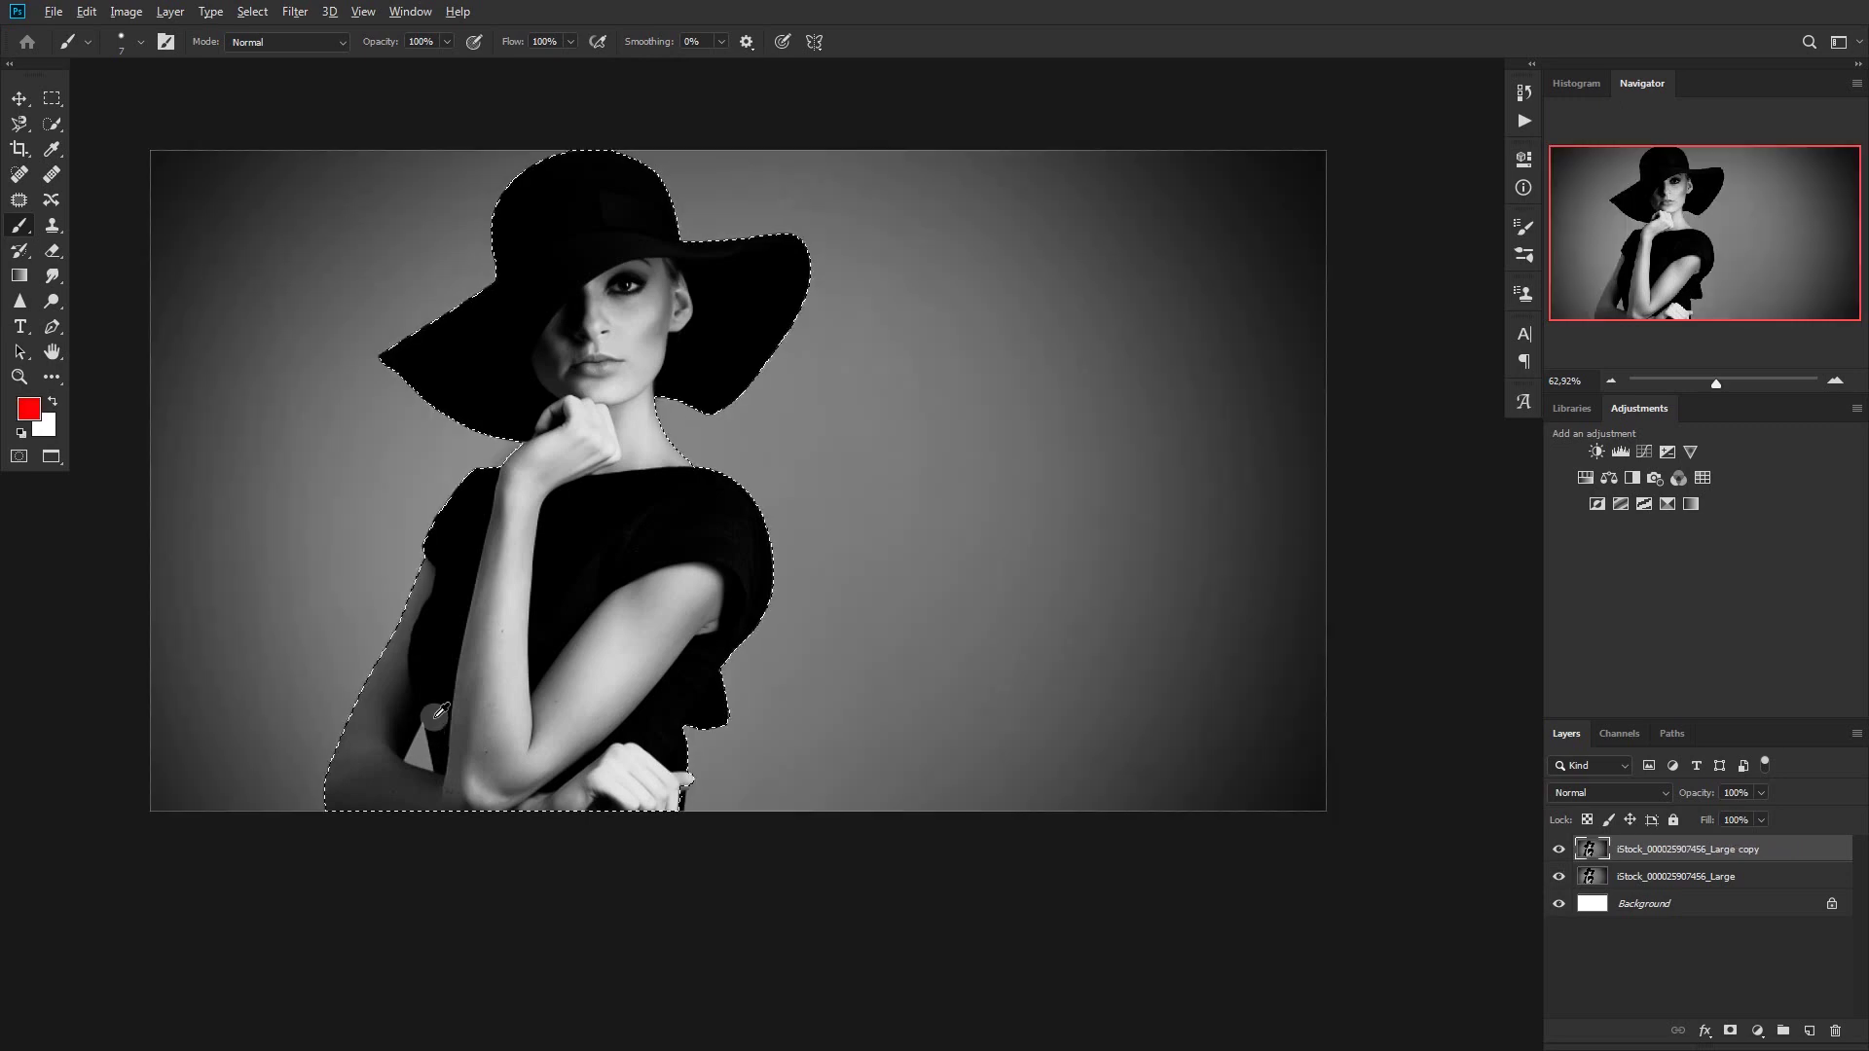
{"action": "scroll", "coordinate": [429, 732], "scroll_direction": "down", "scroll_amount": 1}
{"action": "key", "text": "ctrl+d"}
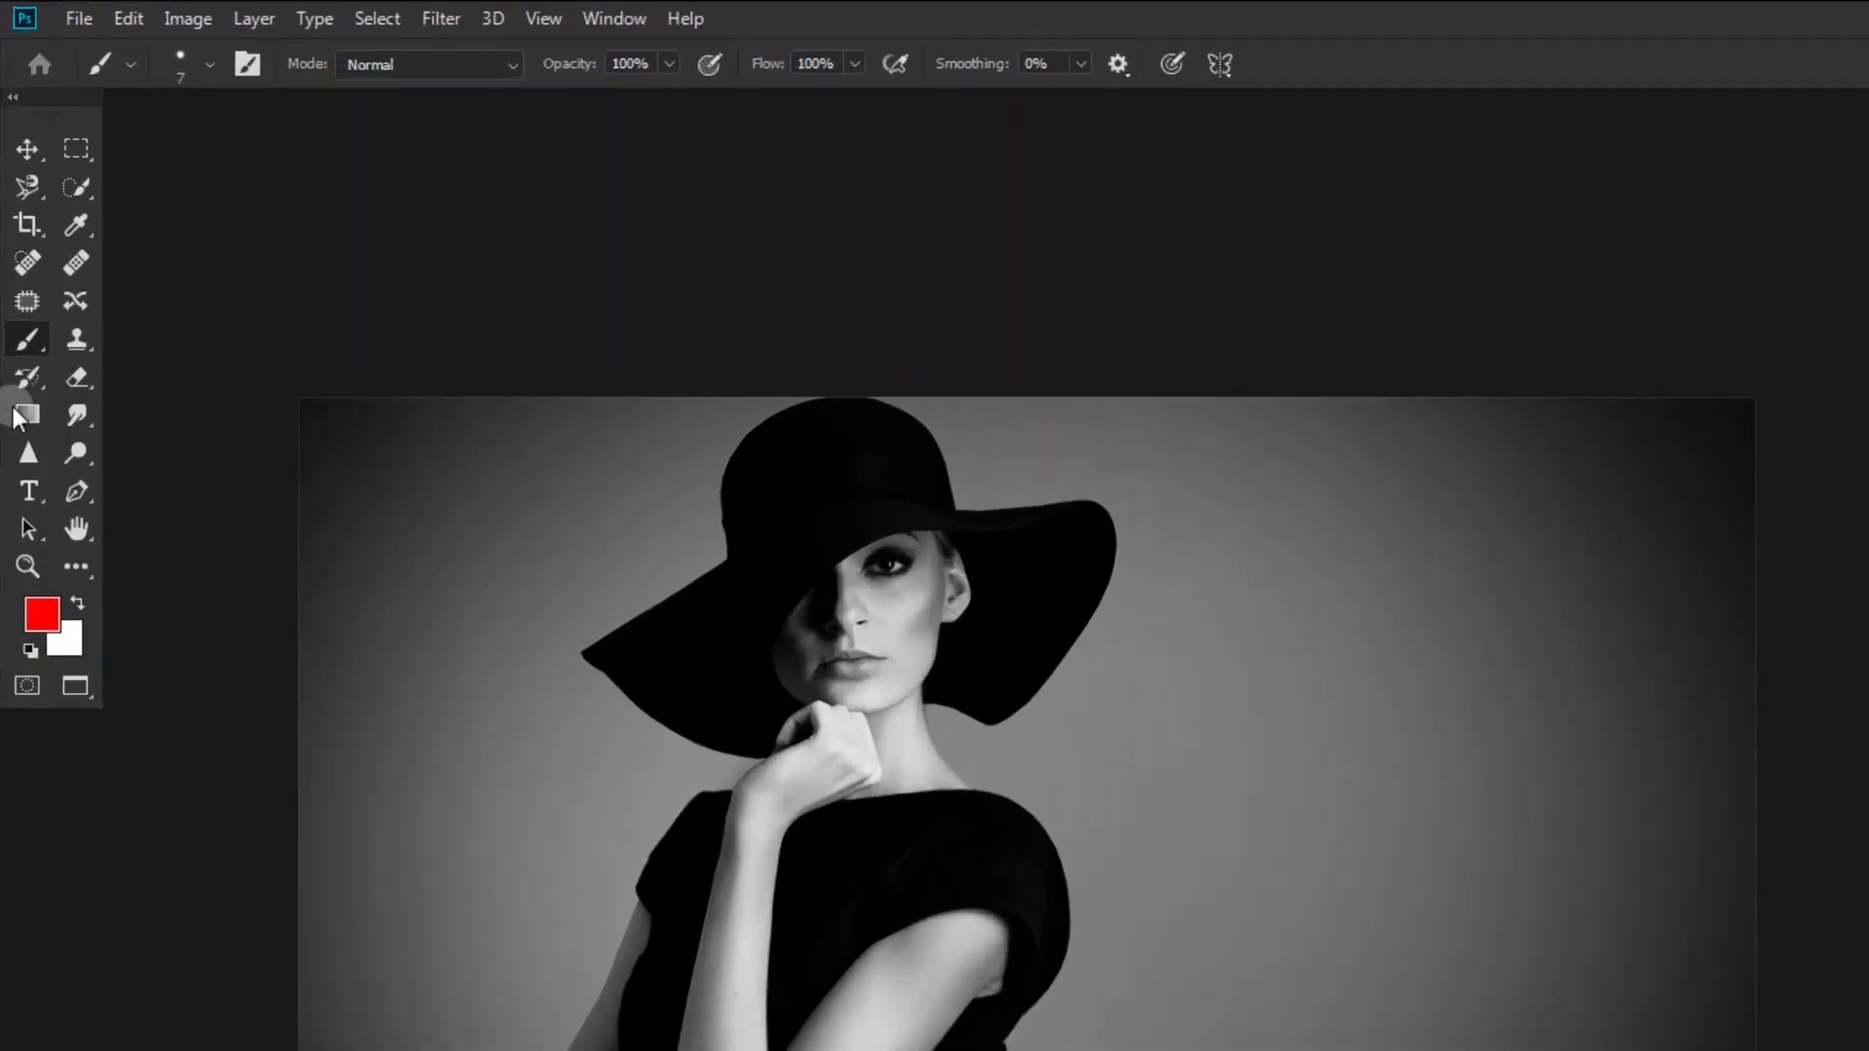
{"action": "left_click", "coordinate": [20, 123]}
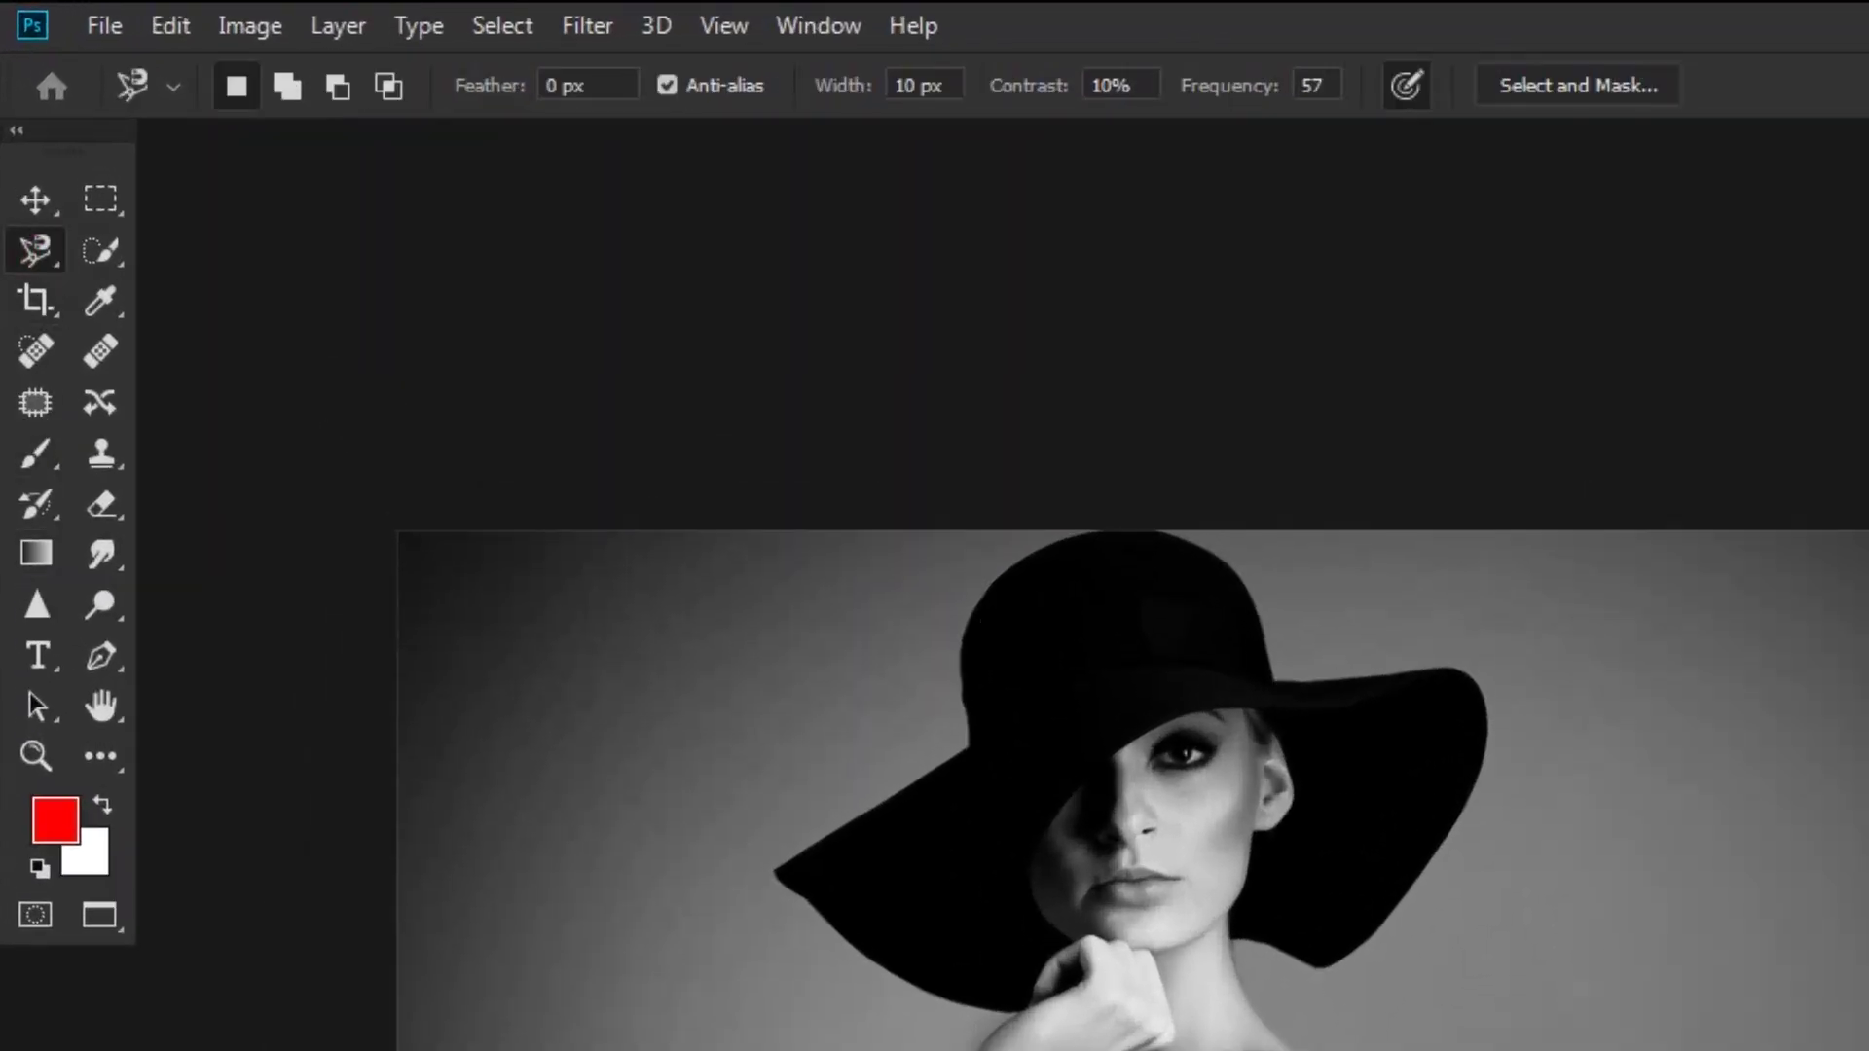
{"action": "scroll", "coordinate": [643, 822], "scroll_direction": "up", "scroll_amount": 3}
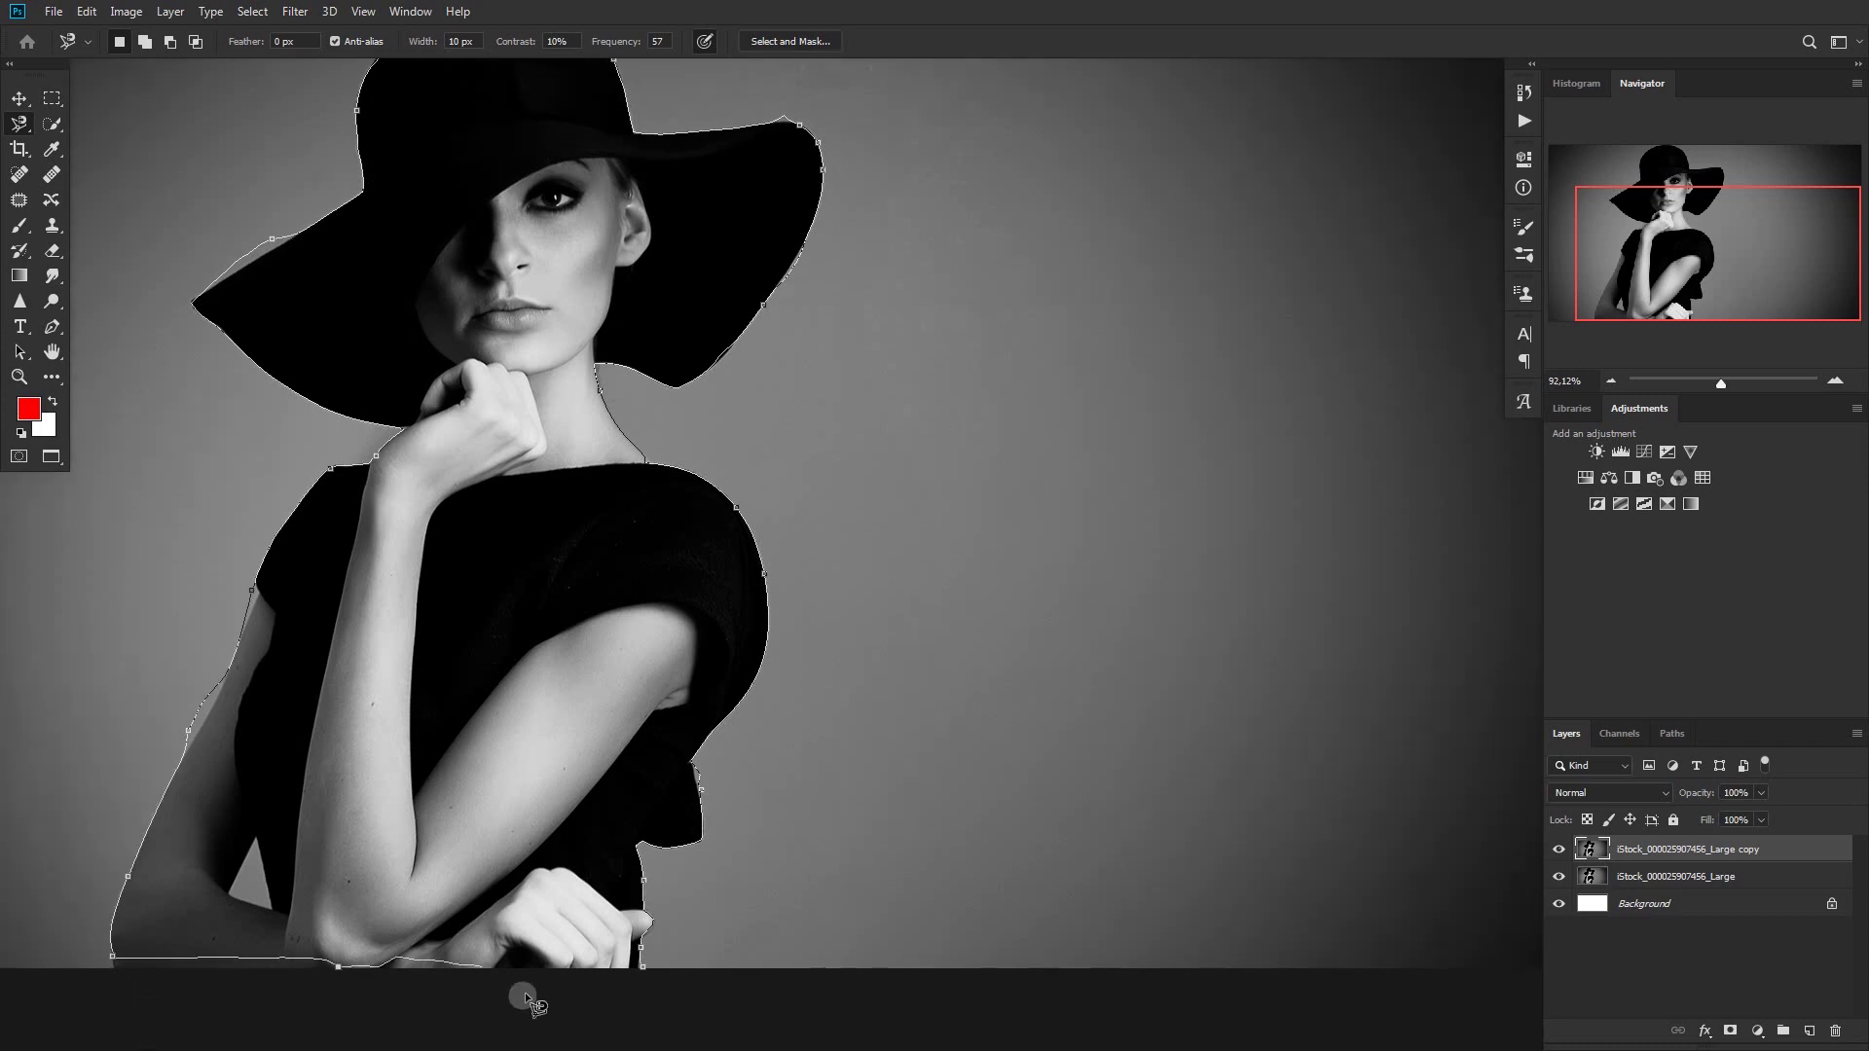
{"action": "left_click", "coordinate": [644, 970]}
{"action": "key", "text": "ctrl+0"}
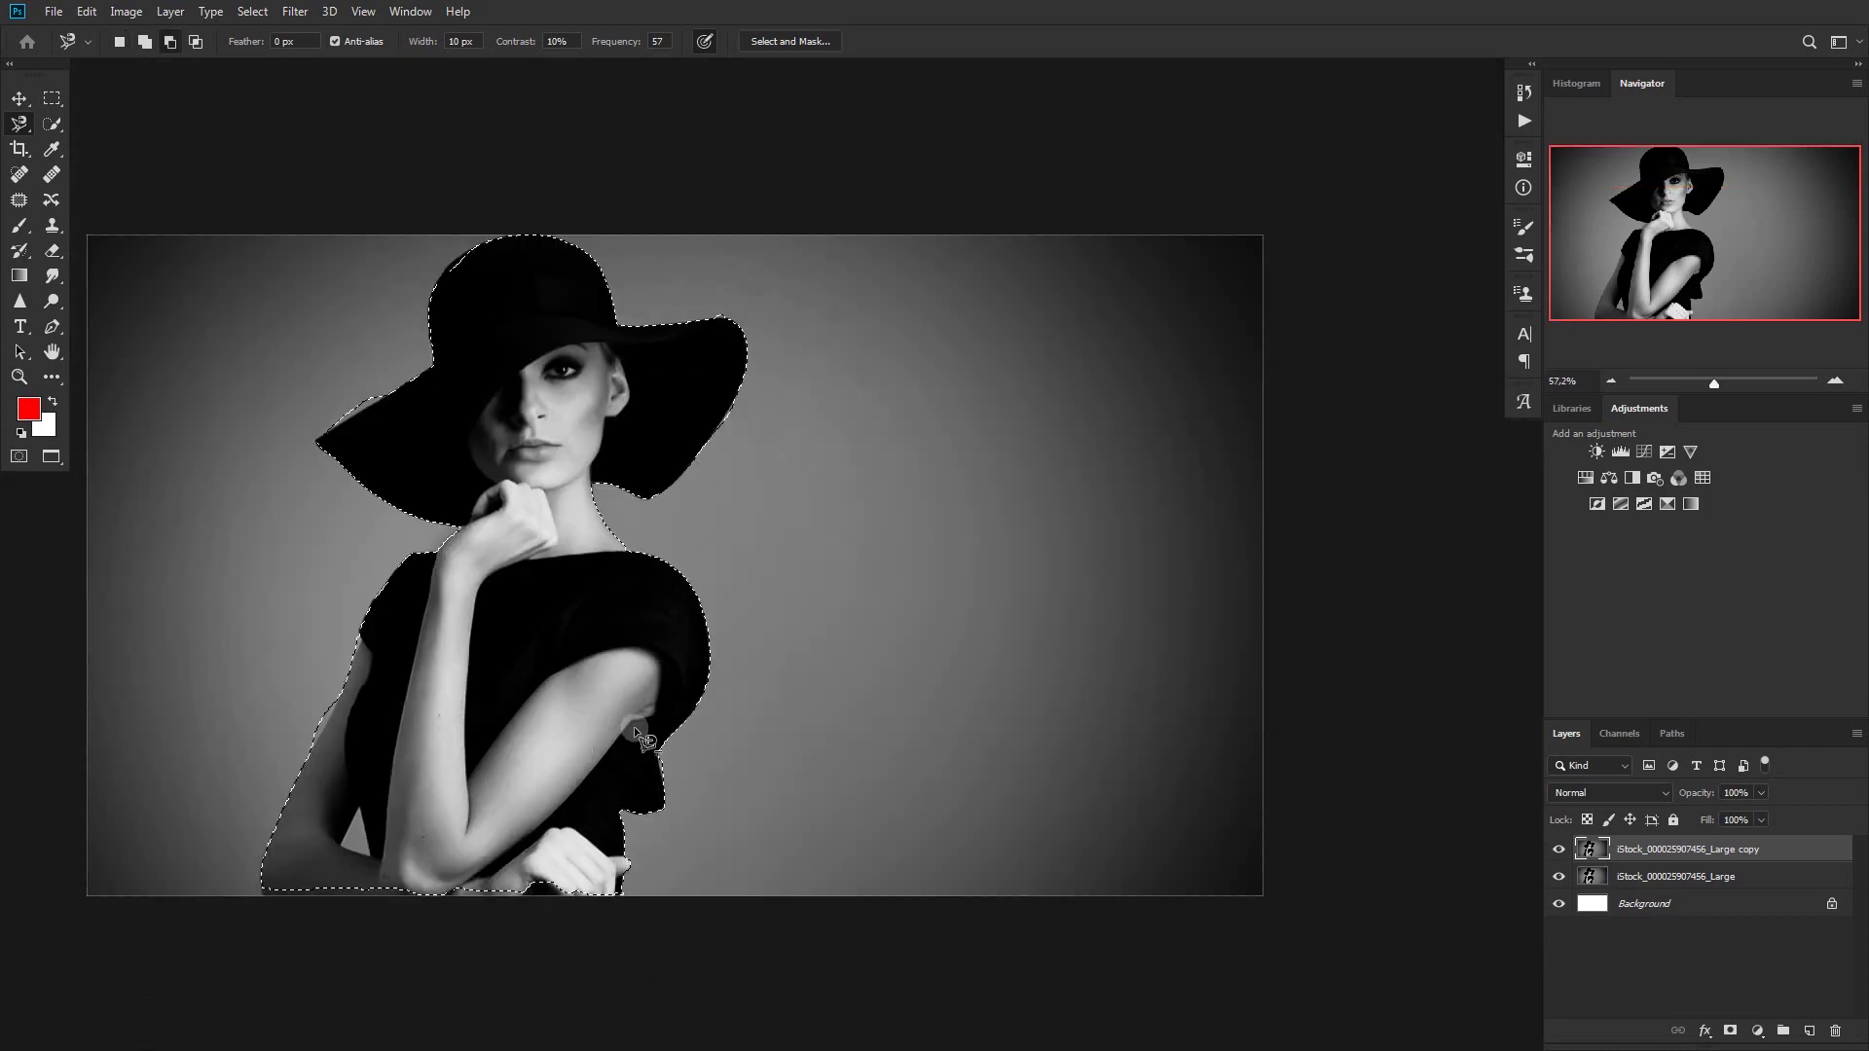
{"action": "left_click", "coordinate": [1848, 1004]}
{"action": "left_click", "coordinate": [1731, 1031]}
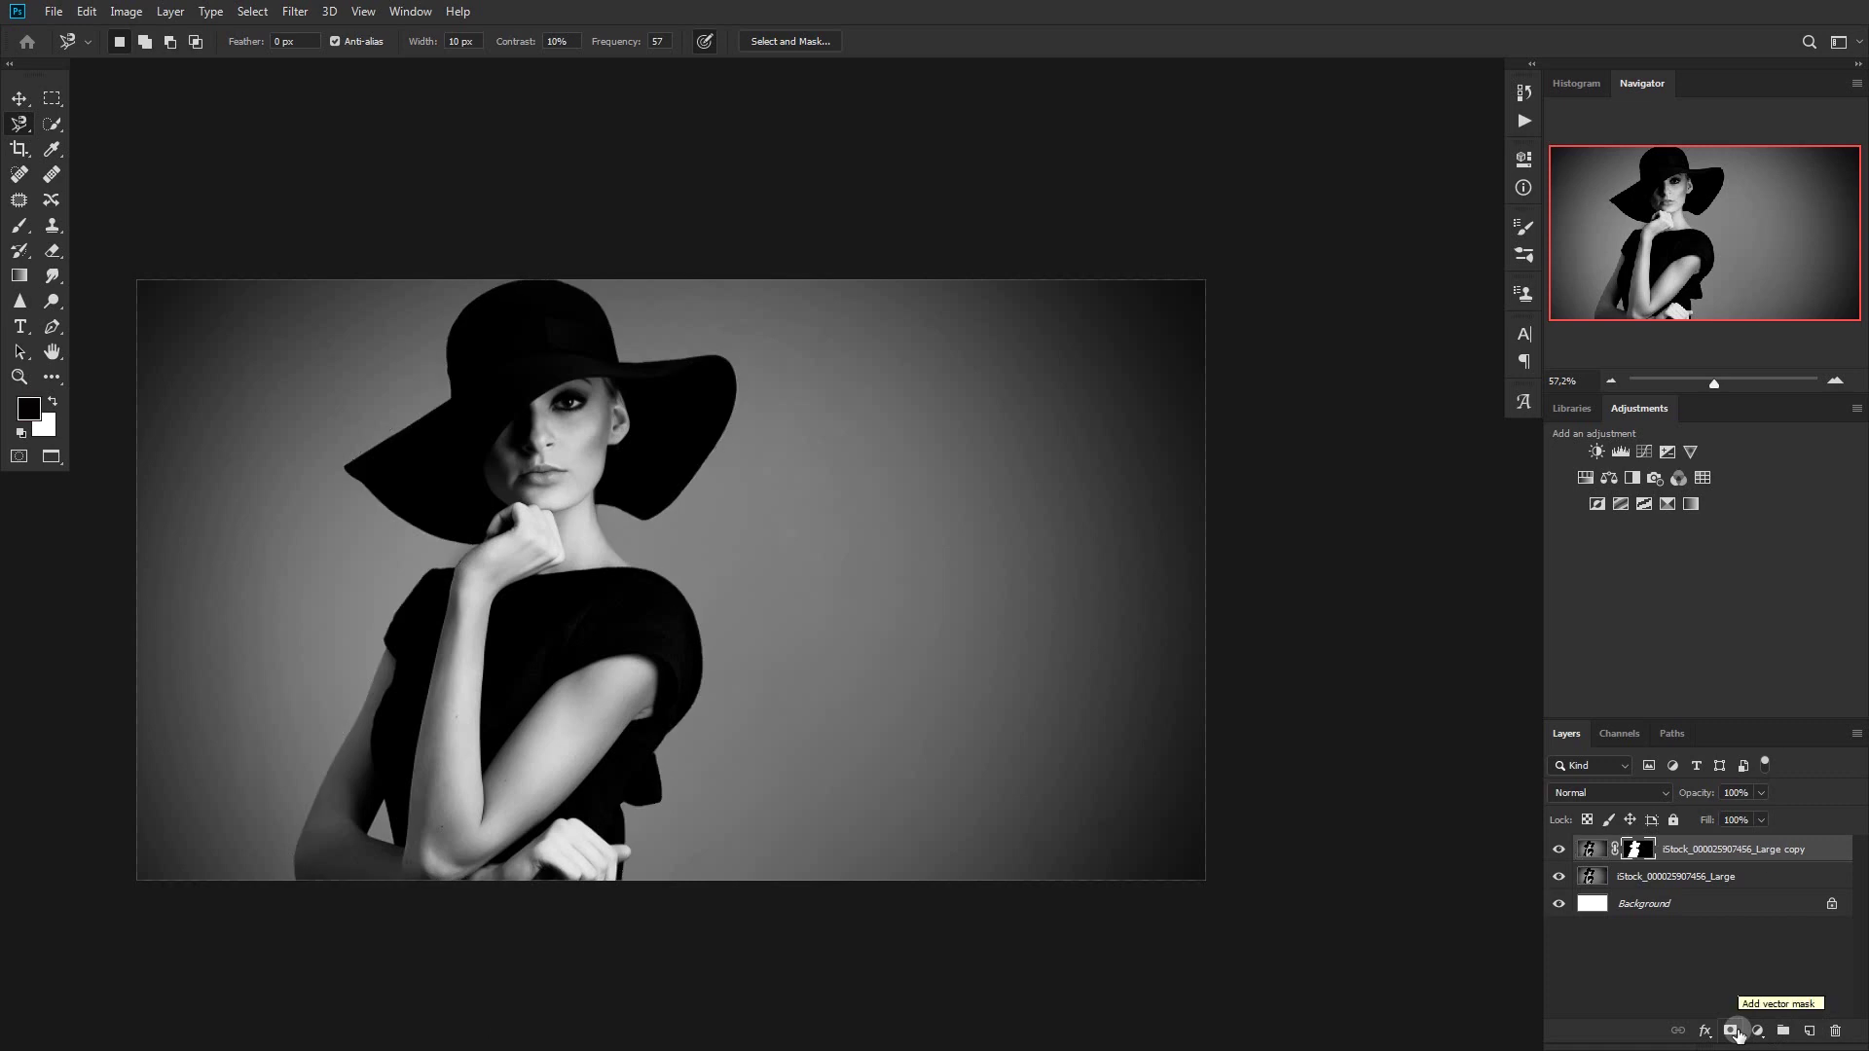
{"action": "left_click", "coordinate": [1559, 877]}
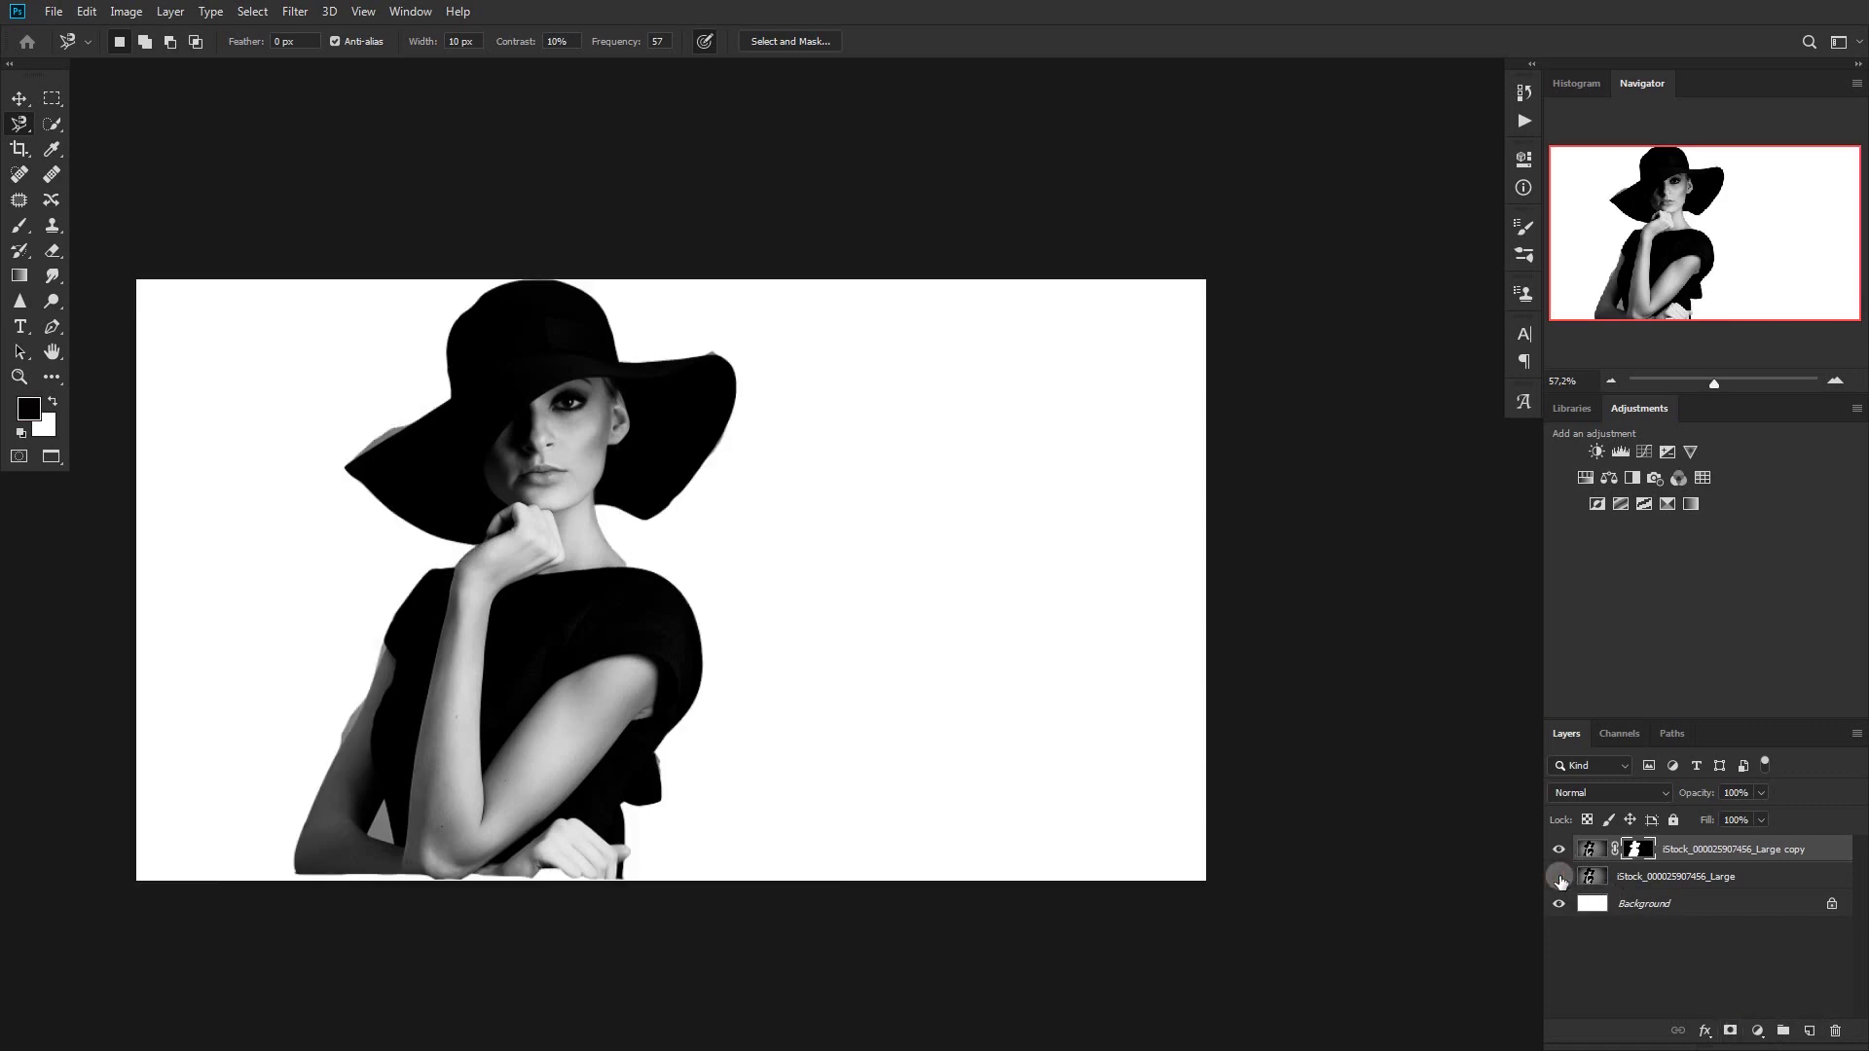
{"action": "left_click", "coordinate": [1558, 877]}
{"action": "left_click", "coordinate": [1558, 877]}
{"action": "left_click", "coordinate": [1559, 876]}
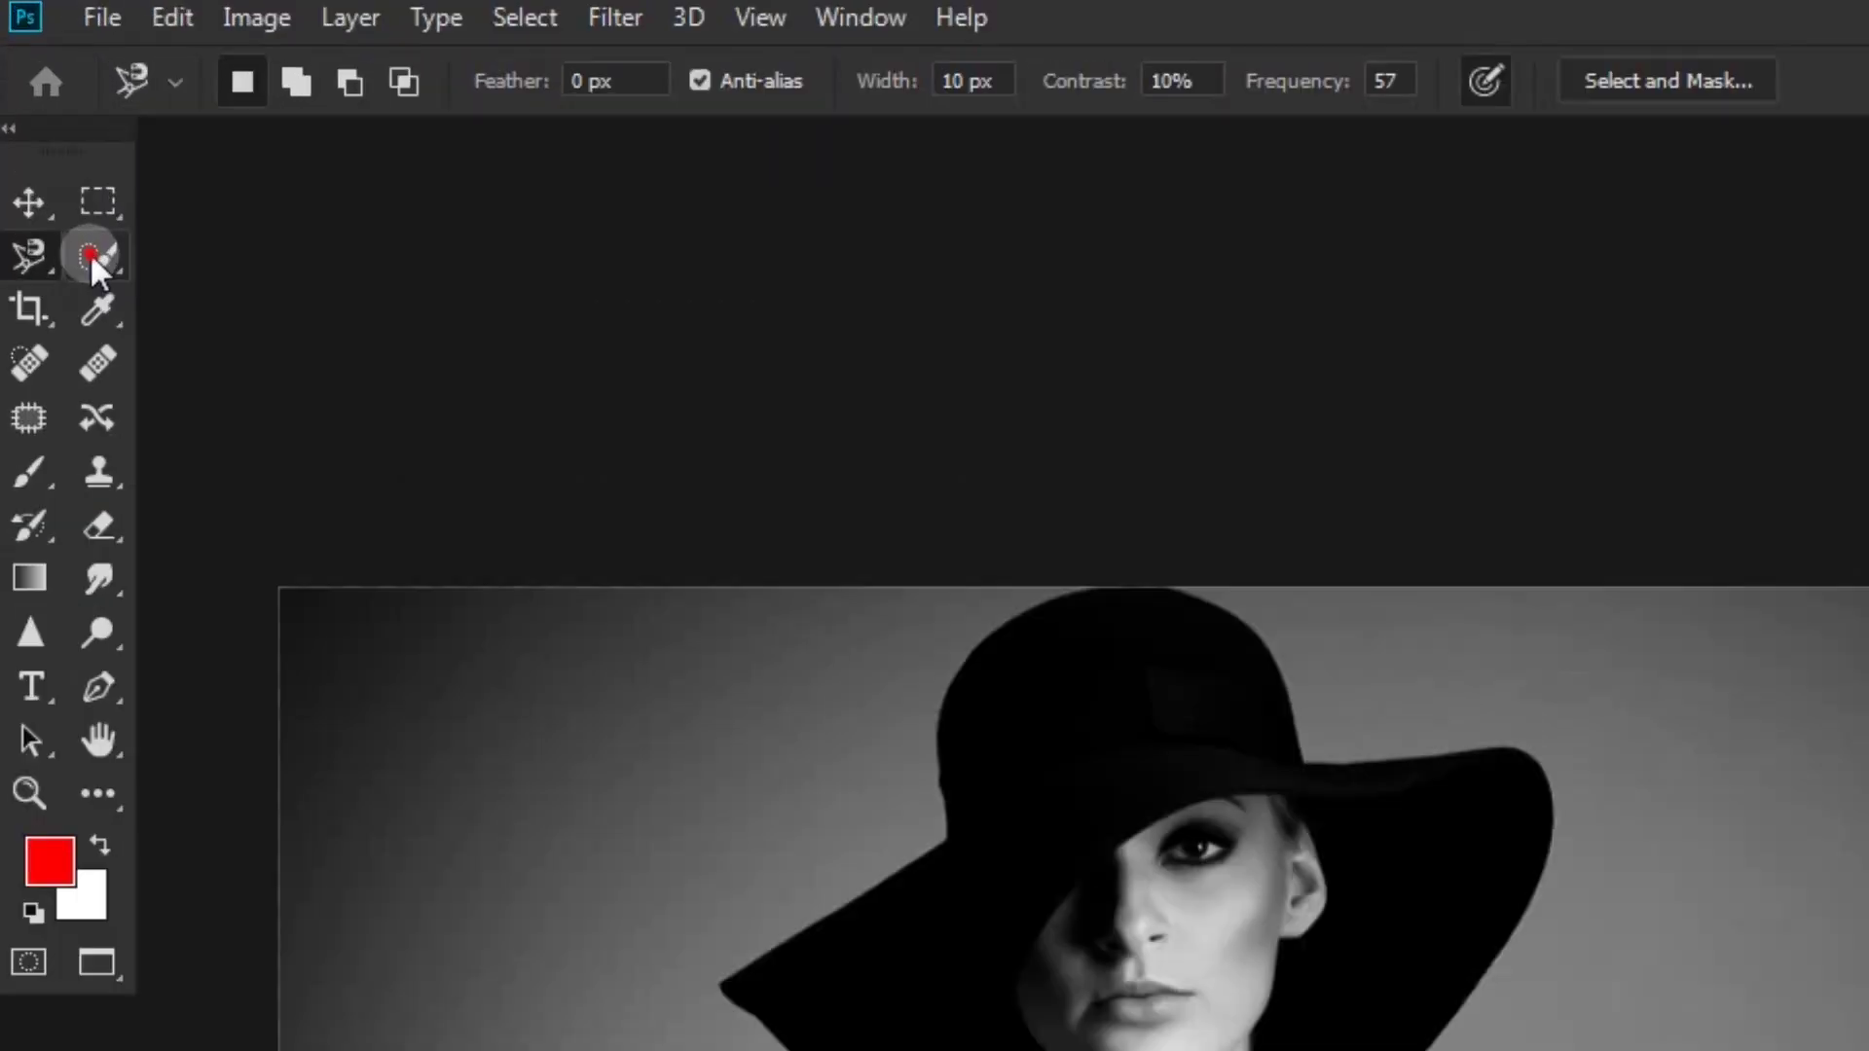
- Mask the copy layer to an automatic Select Subject selection of the woman
{"action": "left_click", "coordinate": [52, 125]}
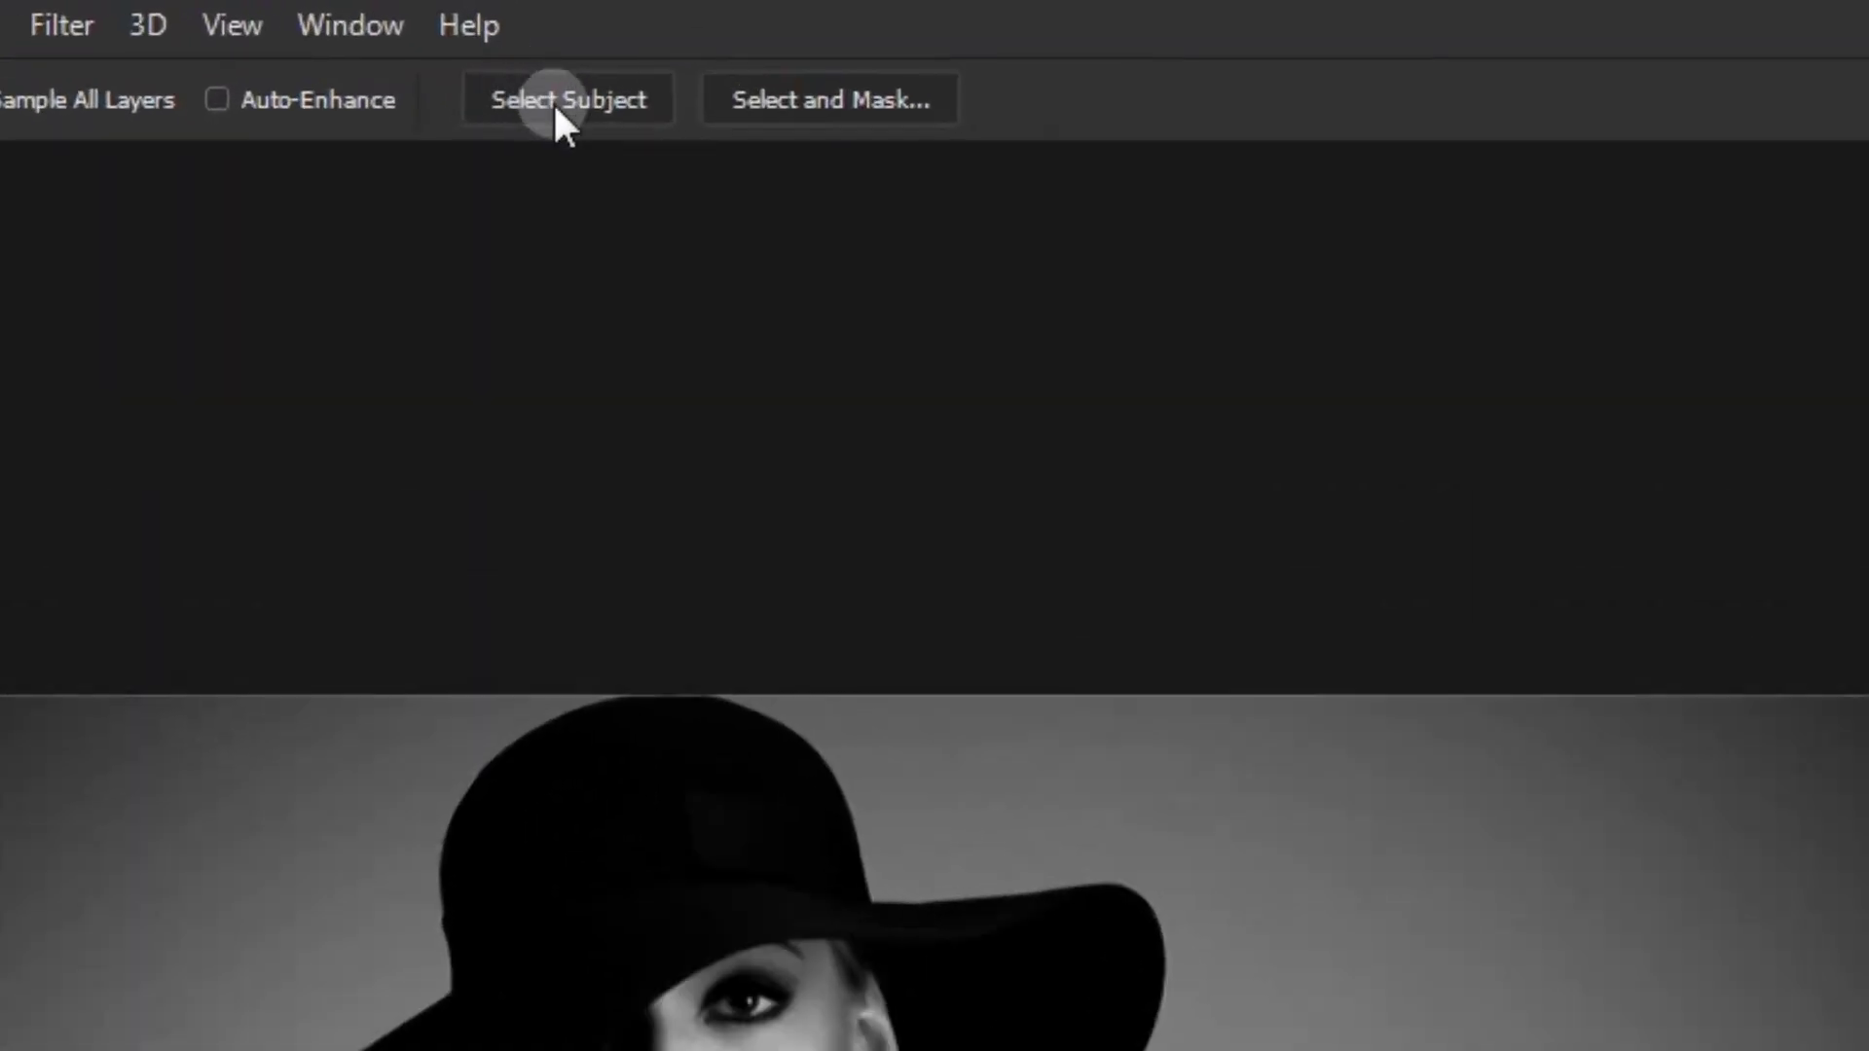
{"action": "left_click", "coordinate": [555, 107]}
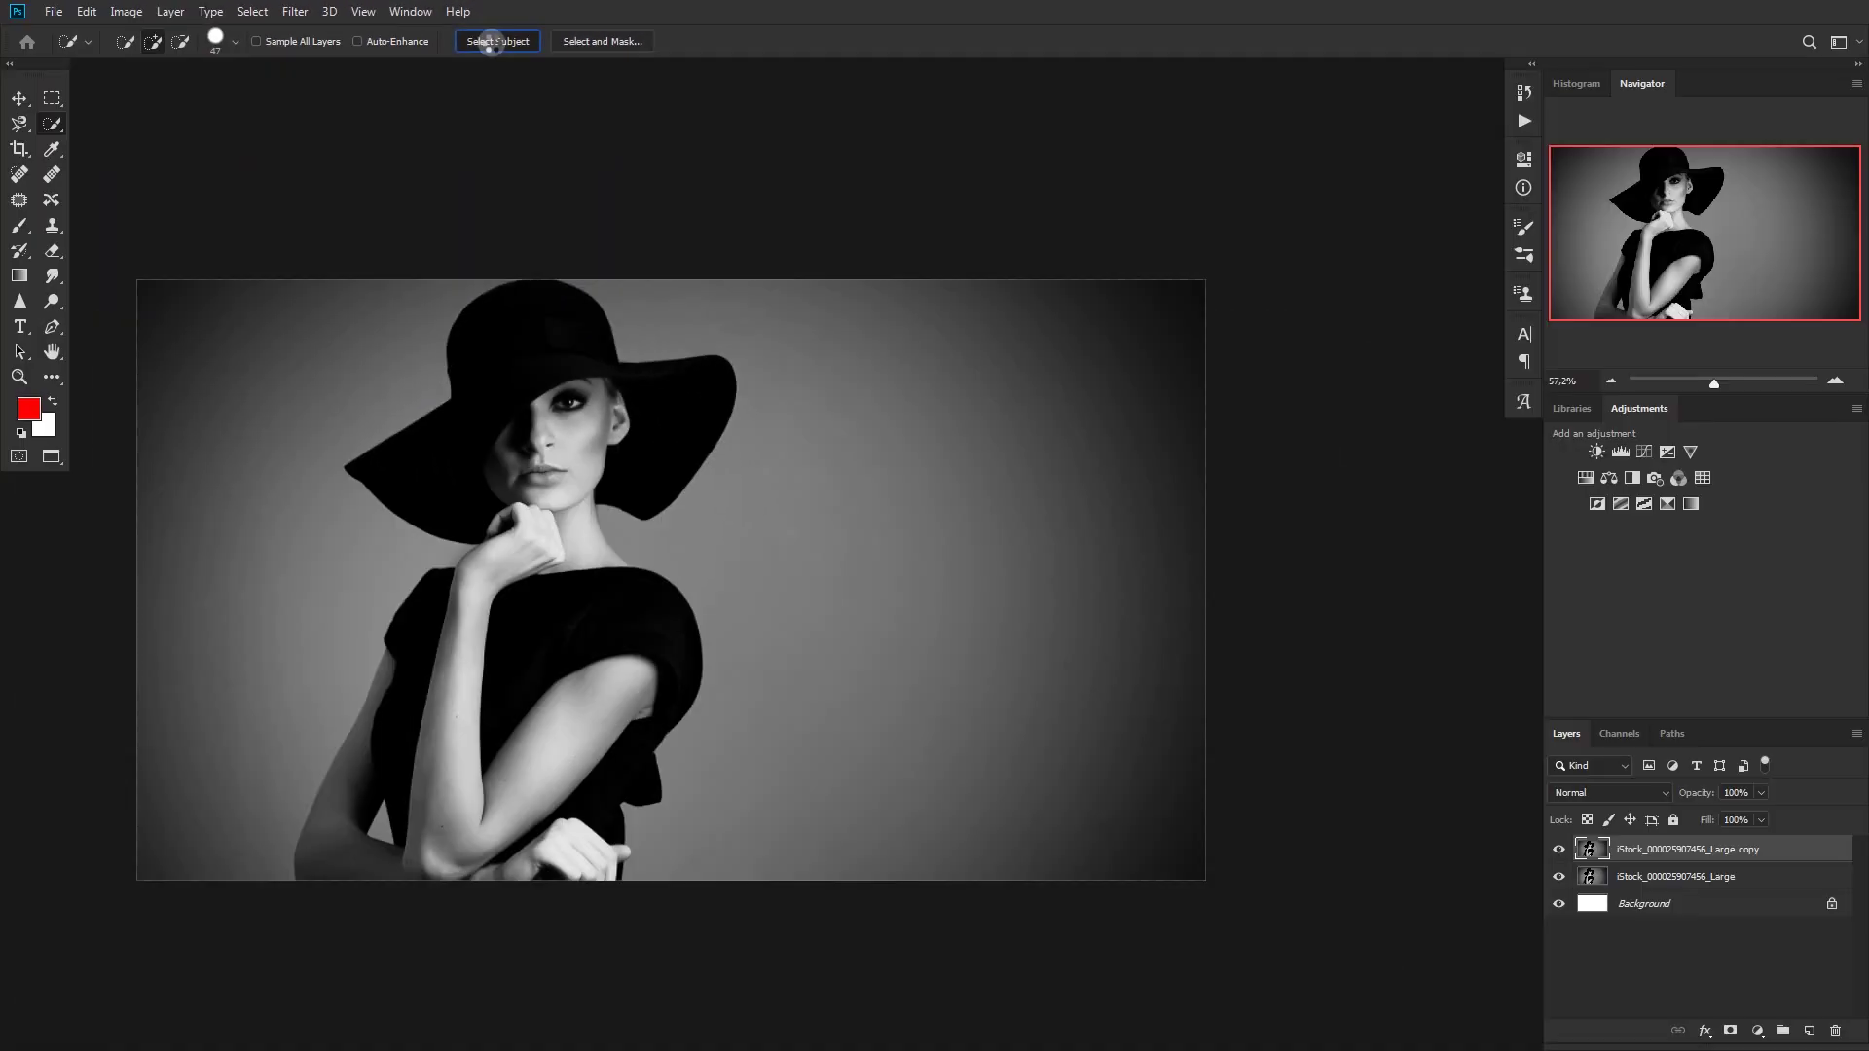
{"action": "left_click", "coordinate": [1729, 1030]}
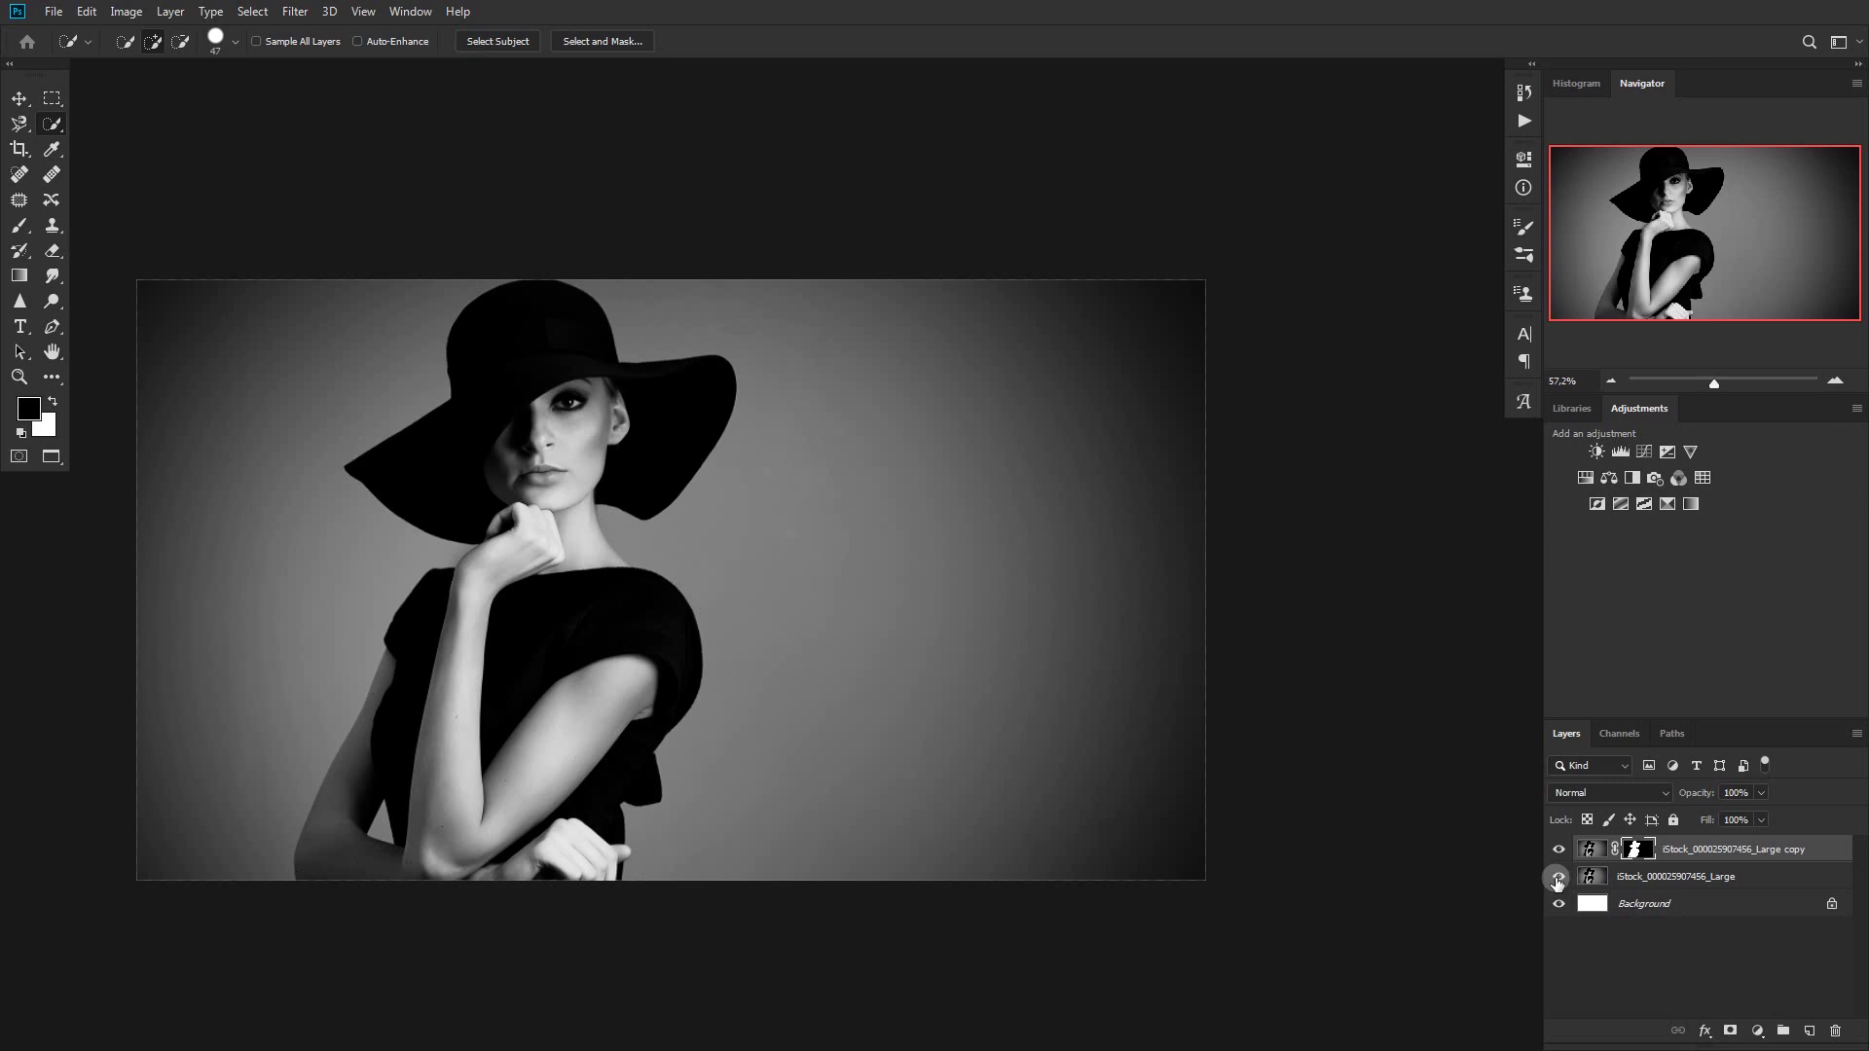
- Toggle the original grey-background layer's visibility to compare it with the cutout
{"action": "left_click", "coordinate": [1558, 877]}
{"action": "left_click", "coordinate": [1557, 879]}
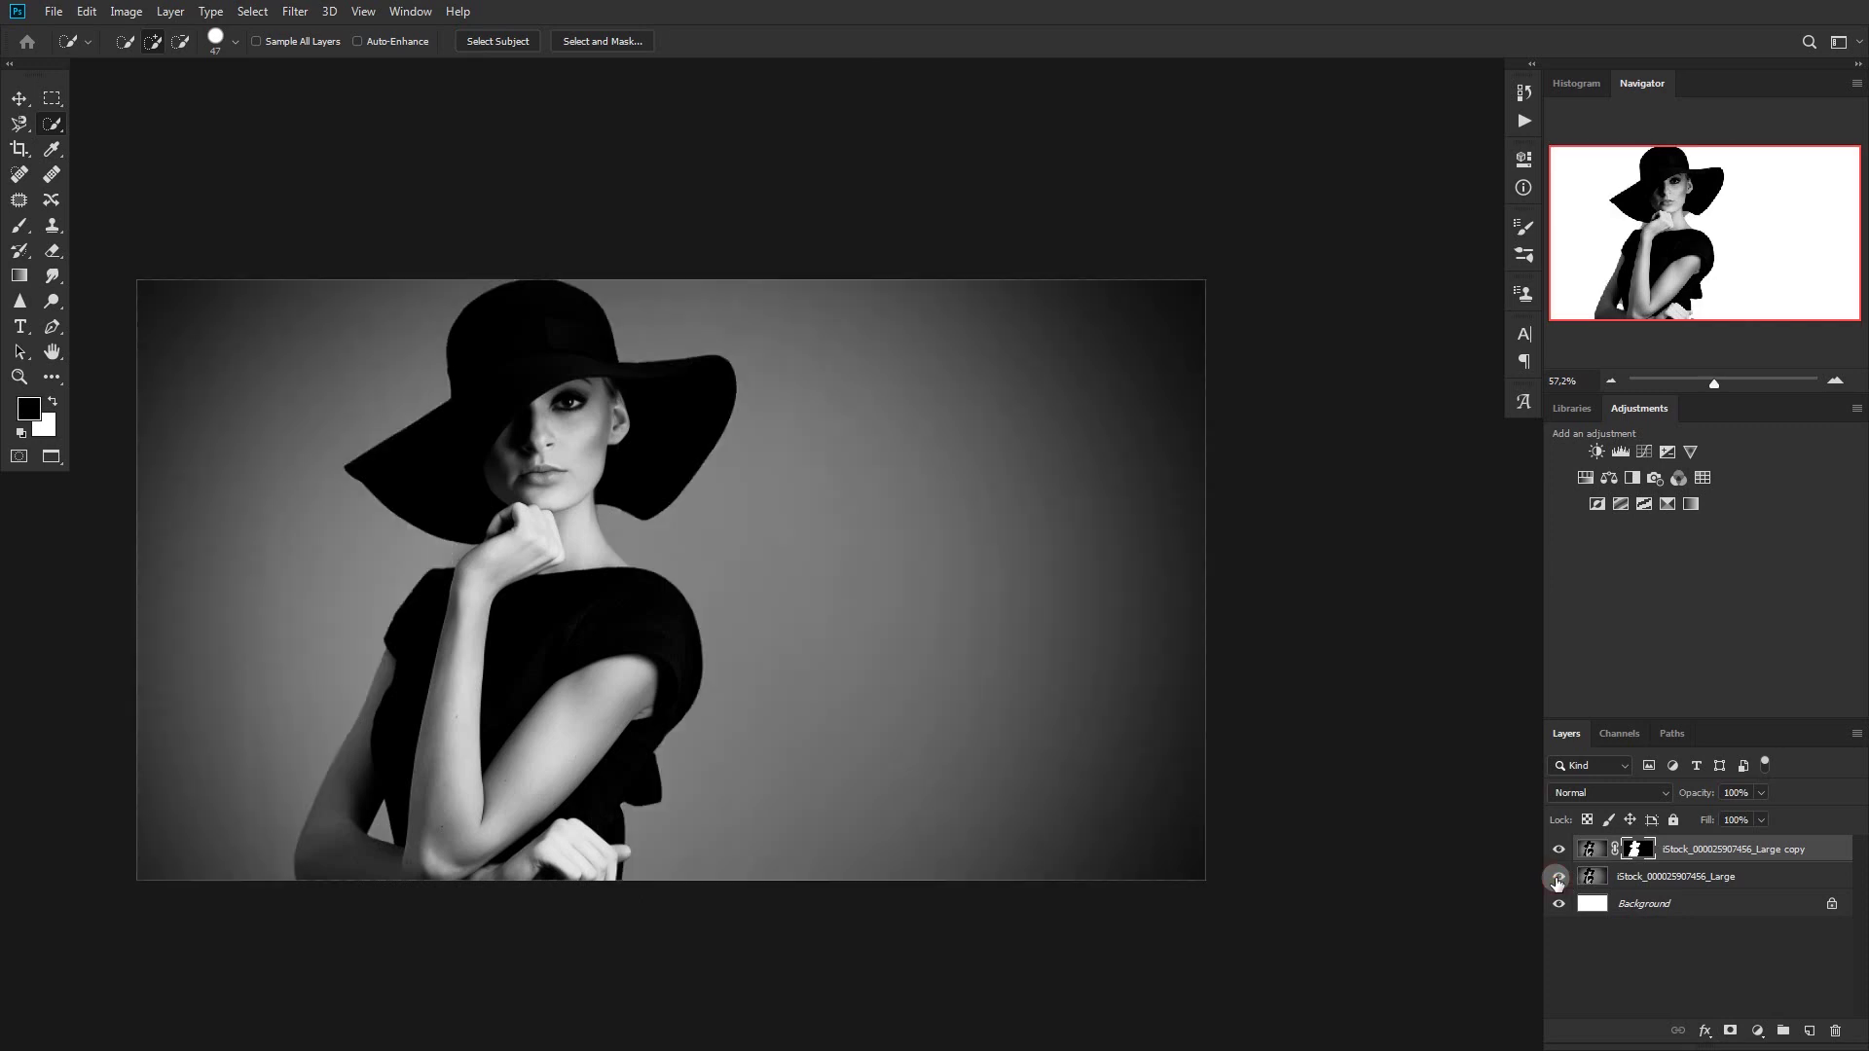
{"action": "left_click", "coordinate": [1557, 880]}
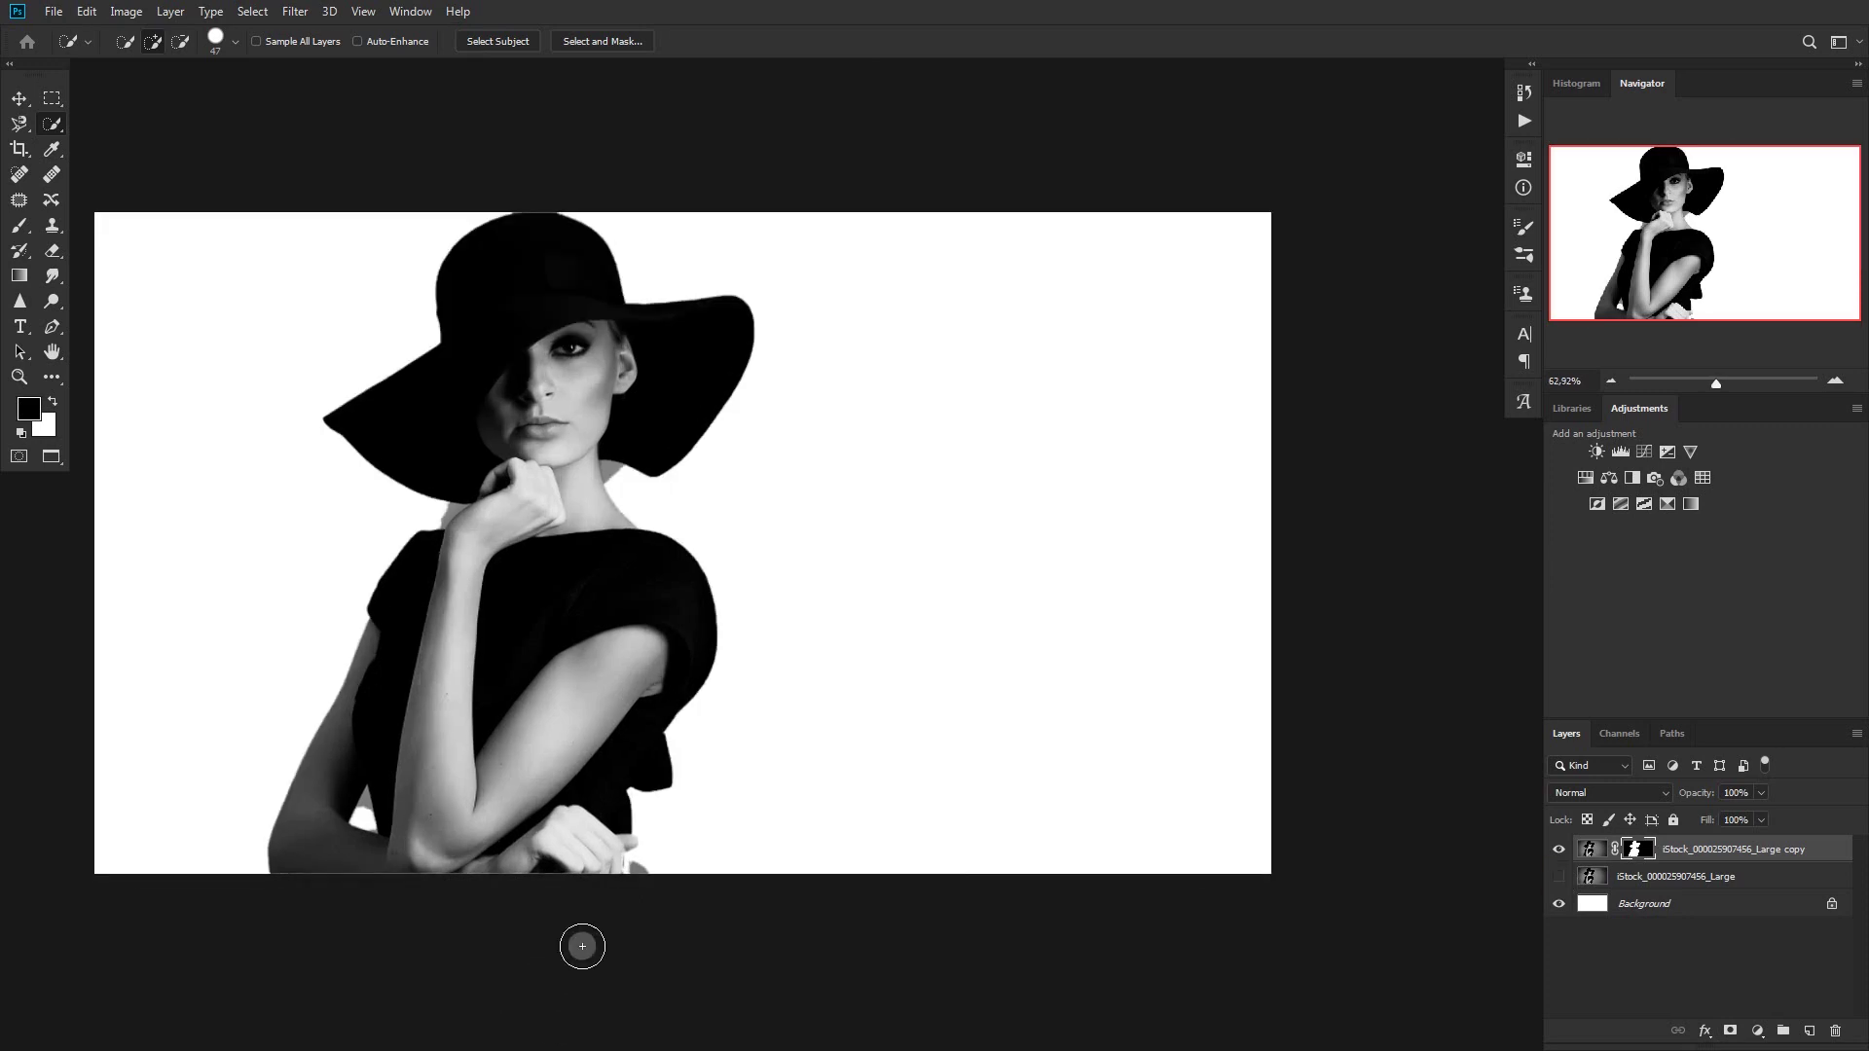
{"action": "scroll", "coordinate": [585, 948], "scroll_direction": "up", "scroll_amount": 3}
{"action": "scroll", "coordinate": [837, 750], "scroll_direction": "up", "scroll_amount": 2}
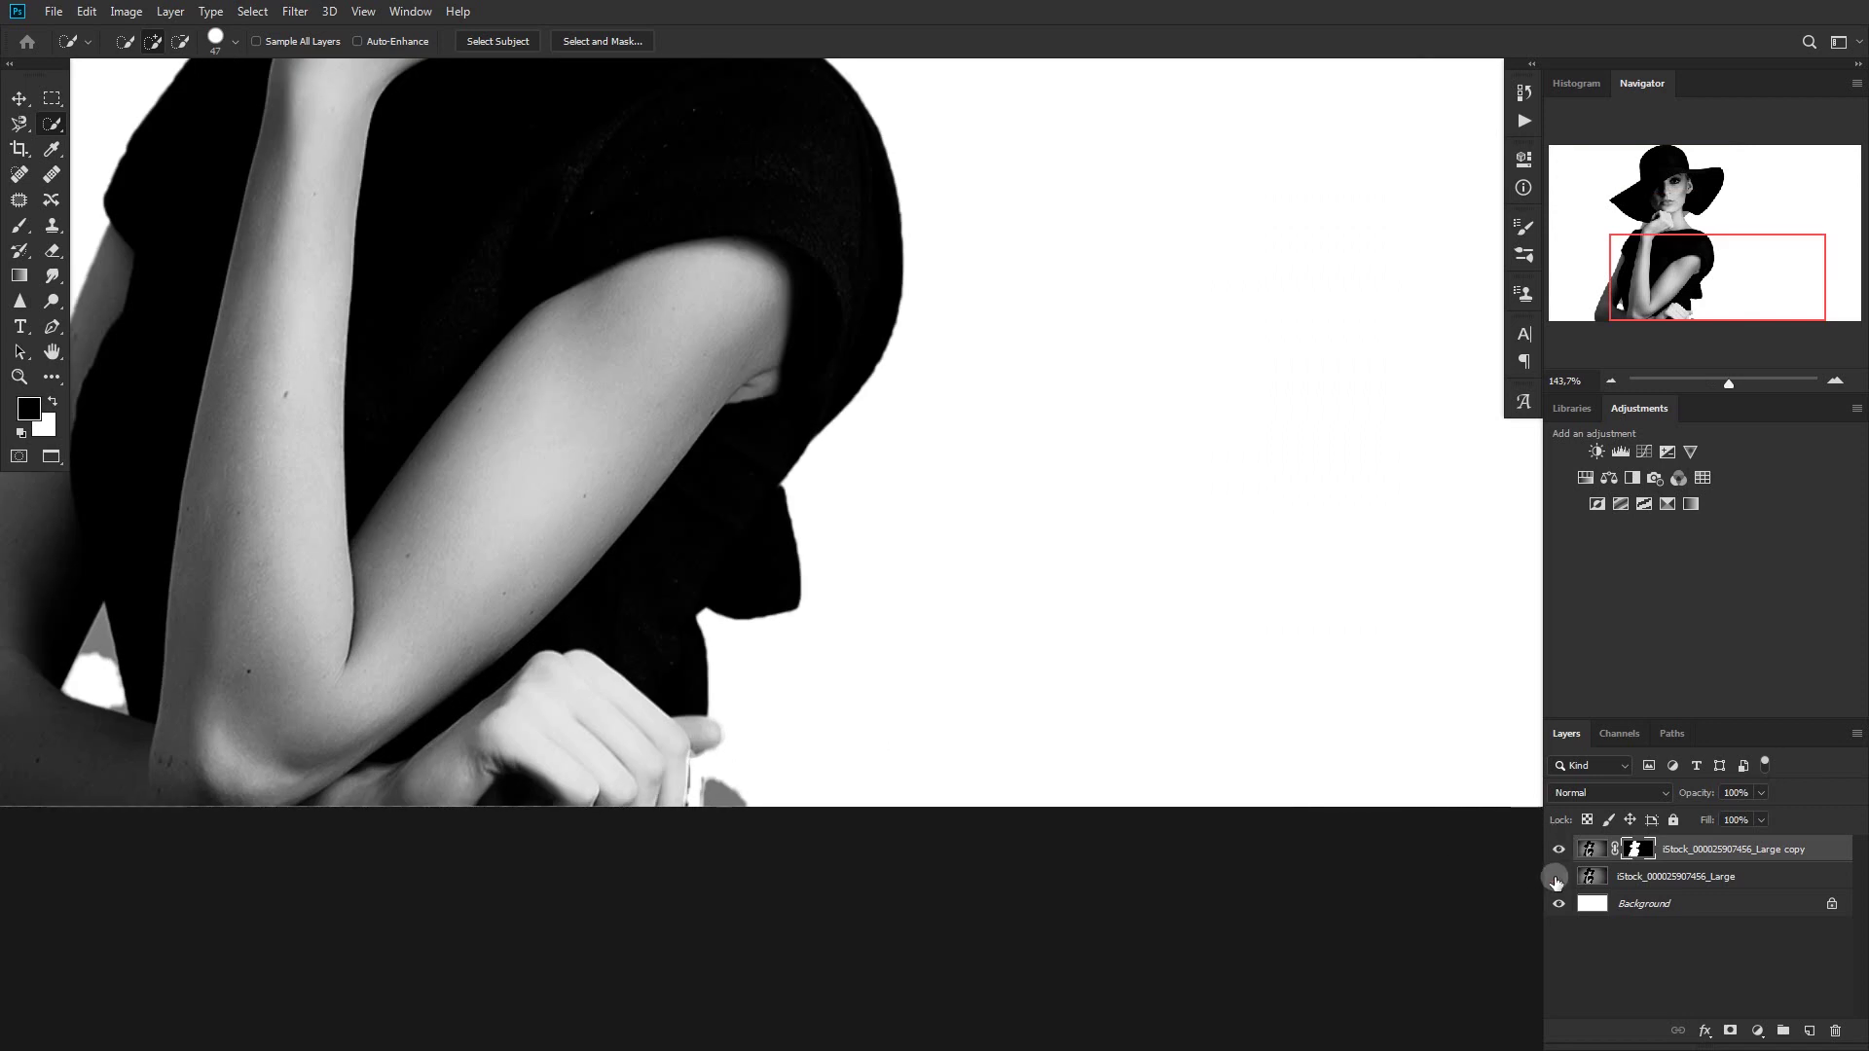
{"action": "left_click", "coordinate": [1558, 877]}
{"action": "left_click", "coordinate": [1559, 879]}
{"action": "scroll", "coordinate": [1364, 751], "scroll_direction": "down", "scroll_amount": 2}
{"action": "scroll", "coordinate": [588, 484], "scroll_direction": "down", "scroll_amount": 2}
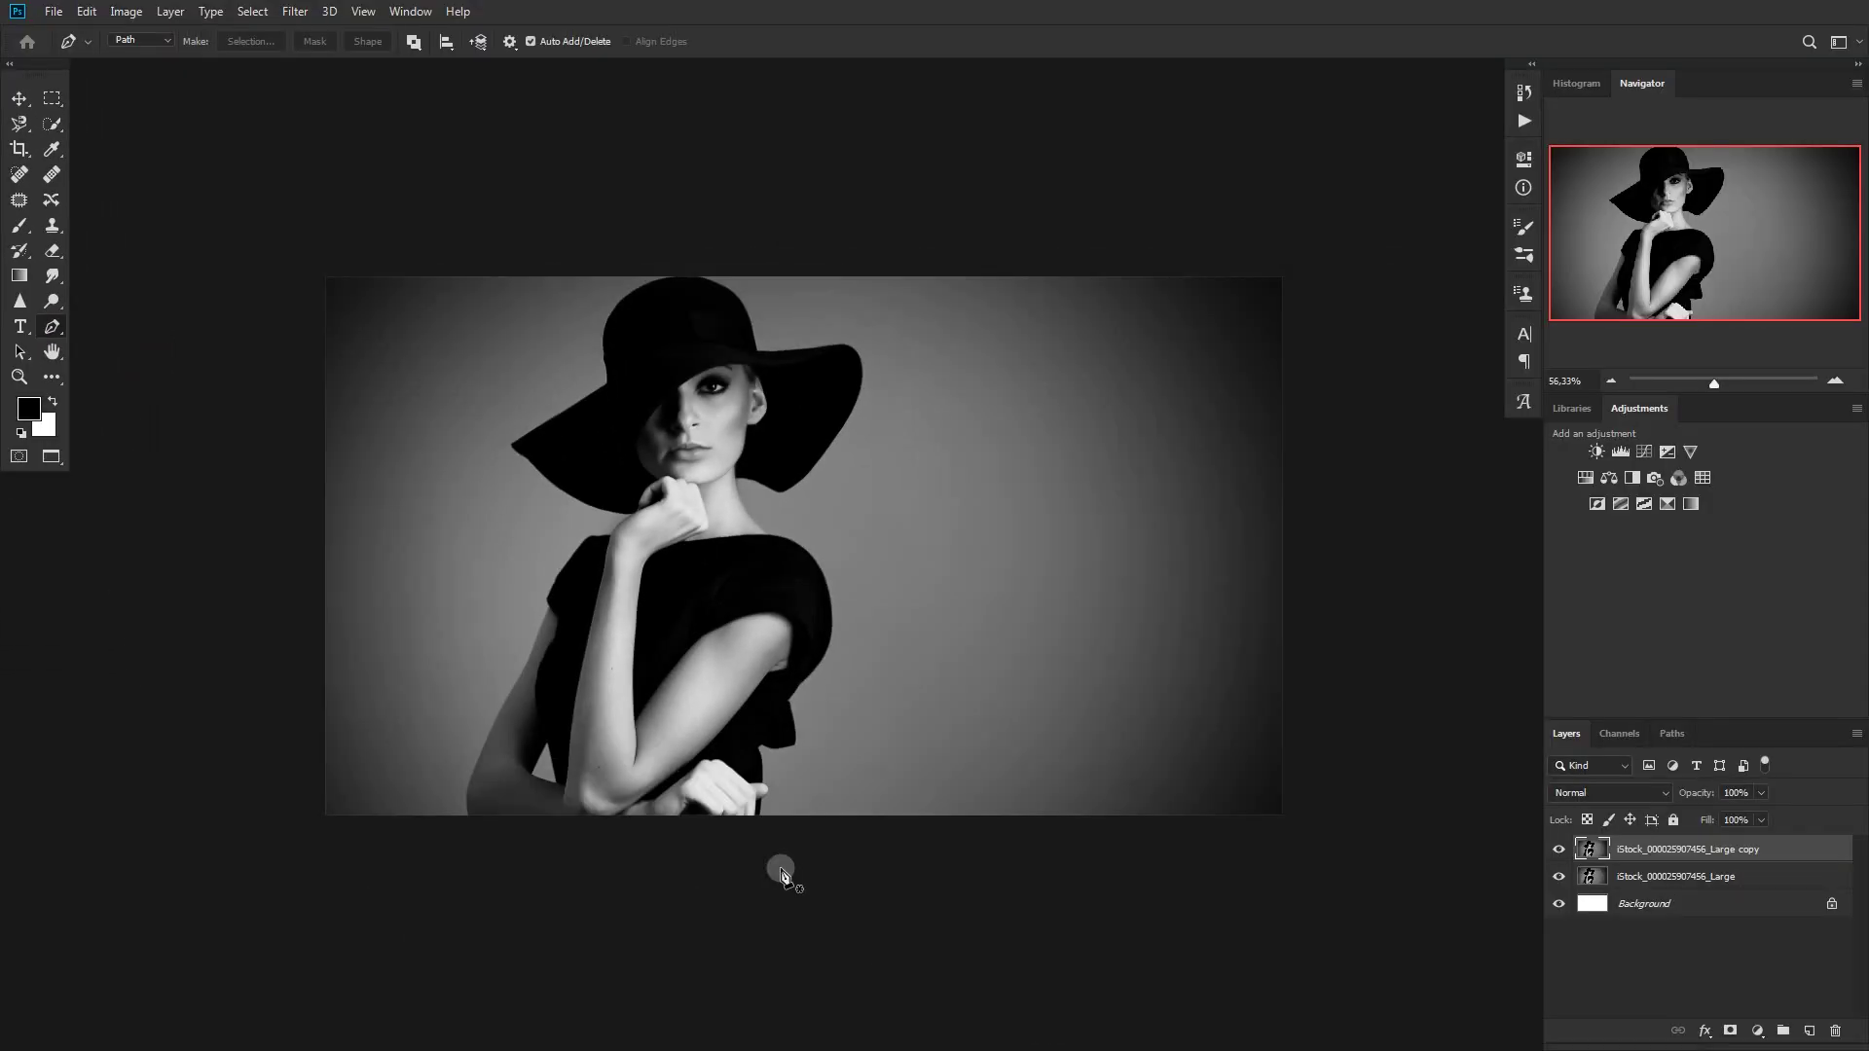
- Start the pen path below the hand and trace up the dress edge, shoulder and neck
{"action": "scroll", "coordinate": [760, 834], "scroll_direction": "up", "scroll_amount": 3}
{"action": "scroll", "coordinate": [762, 839], "scroll_direction": "up", "scroll_amount": 2}
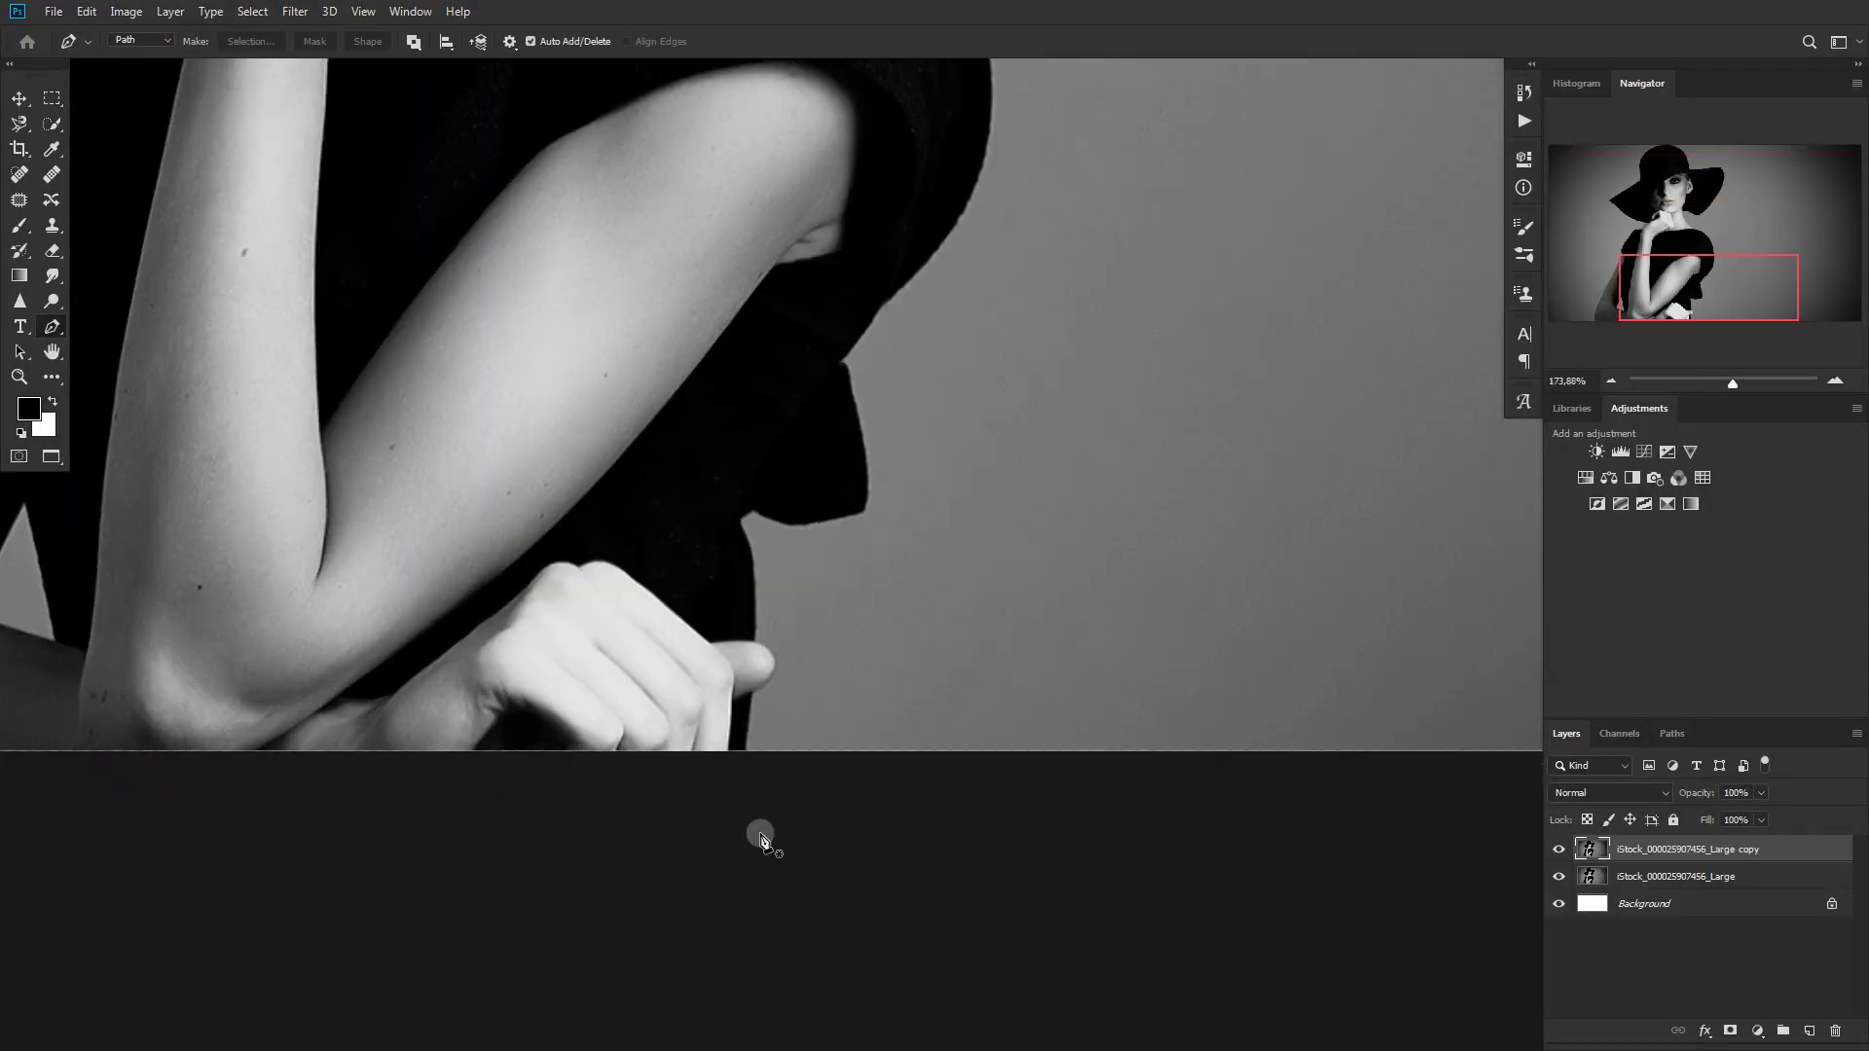
{"action": "scroll", "coordinate": [760, 835], "scroll_direction": "up", "scroll_amount": 2}
{"action": "scroll", "coordinate": [761, 834], "scroll_direction": "up", "scroll_amount": 1}
{"action": "scroll", "coordinate": [760, 834], "scroll_direction": "up", "scroll_amount": 1}
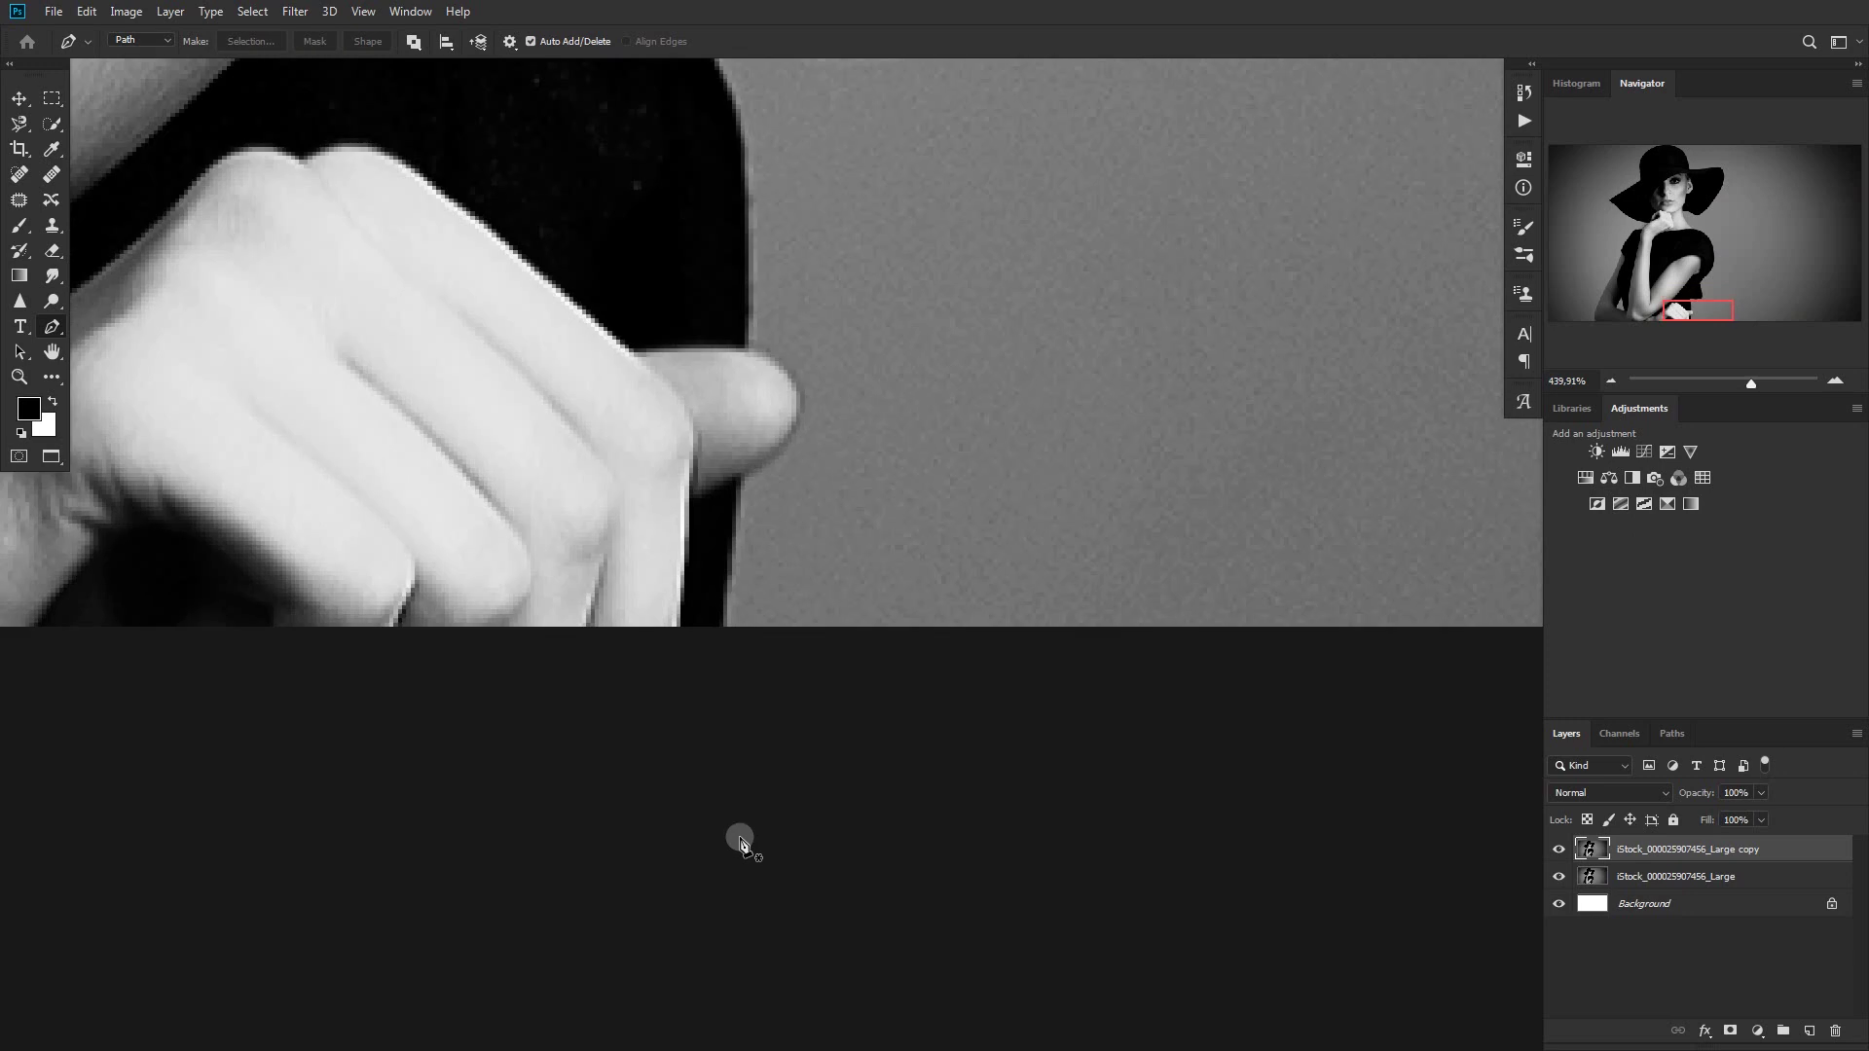
{"action": "left_click", "coordinate": [714, 667]}
{"action": "left_click", "coordinate": [737, 485]}
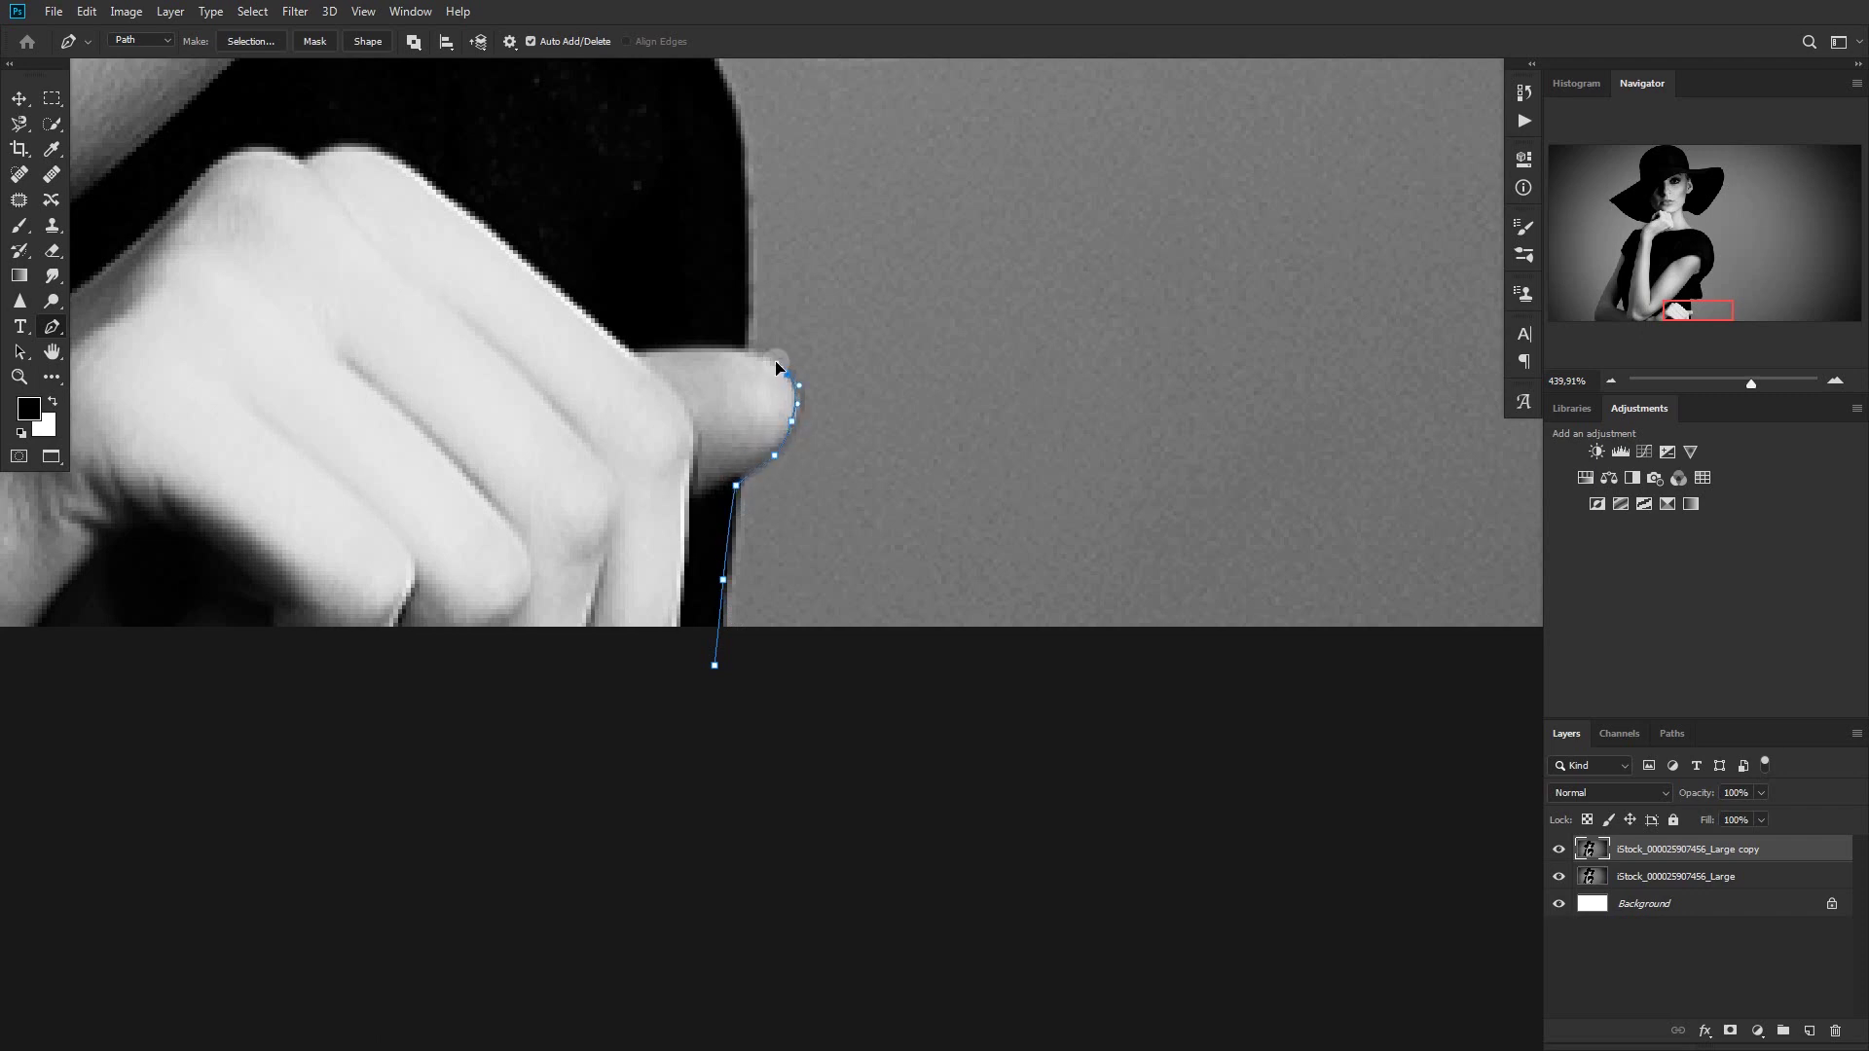
{"action": "scroll", "coordinate": [775, 367], "scroll_direction": "up", "scroll_amount": 2}
{"action": "left_click", "coordinate": [730, 208]}
{"action": "scroll", "coordinate": [721, 429], "scroll_direction": "up", "scroll_amount": 3}
{"action": "left_click", "coordinate": [722, 419]}
{"action": "scroll", "coordinate": [690, 354], "scroll_direction": "up", "scroll_amount": 2}
{"action": "left_click", "coordinate": [679, 286]}
{"action": "scroll", "coordinate": [813, 88], "scroll_direction": "up", "scroll_amount": 3}
{"action": "scroll", "coordinate": [584, 272], "scroll_direction": "up", "scroll_amount": 3}
{"action": "scroll", "coordinate": [584, 273], "scroll_direction": "up", "scroll_amount": 1}
{"action": "left_click", "coordinate": [662, 356]}
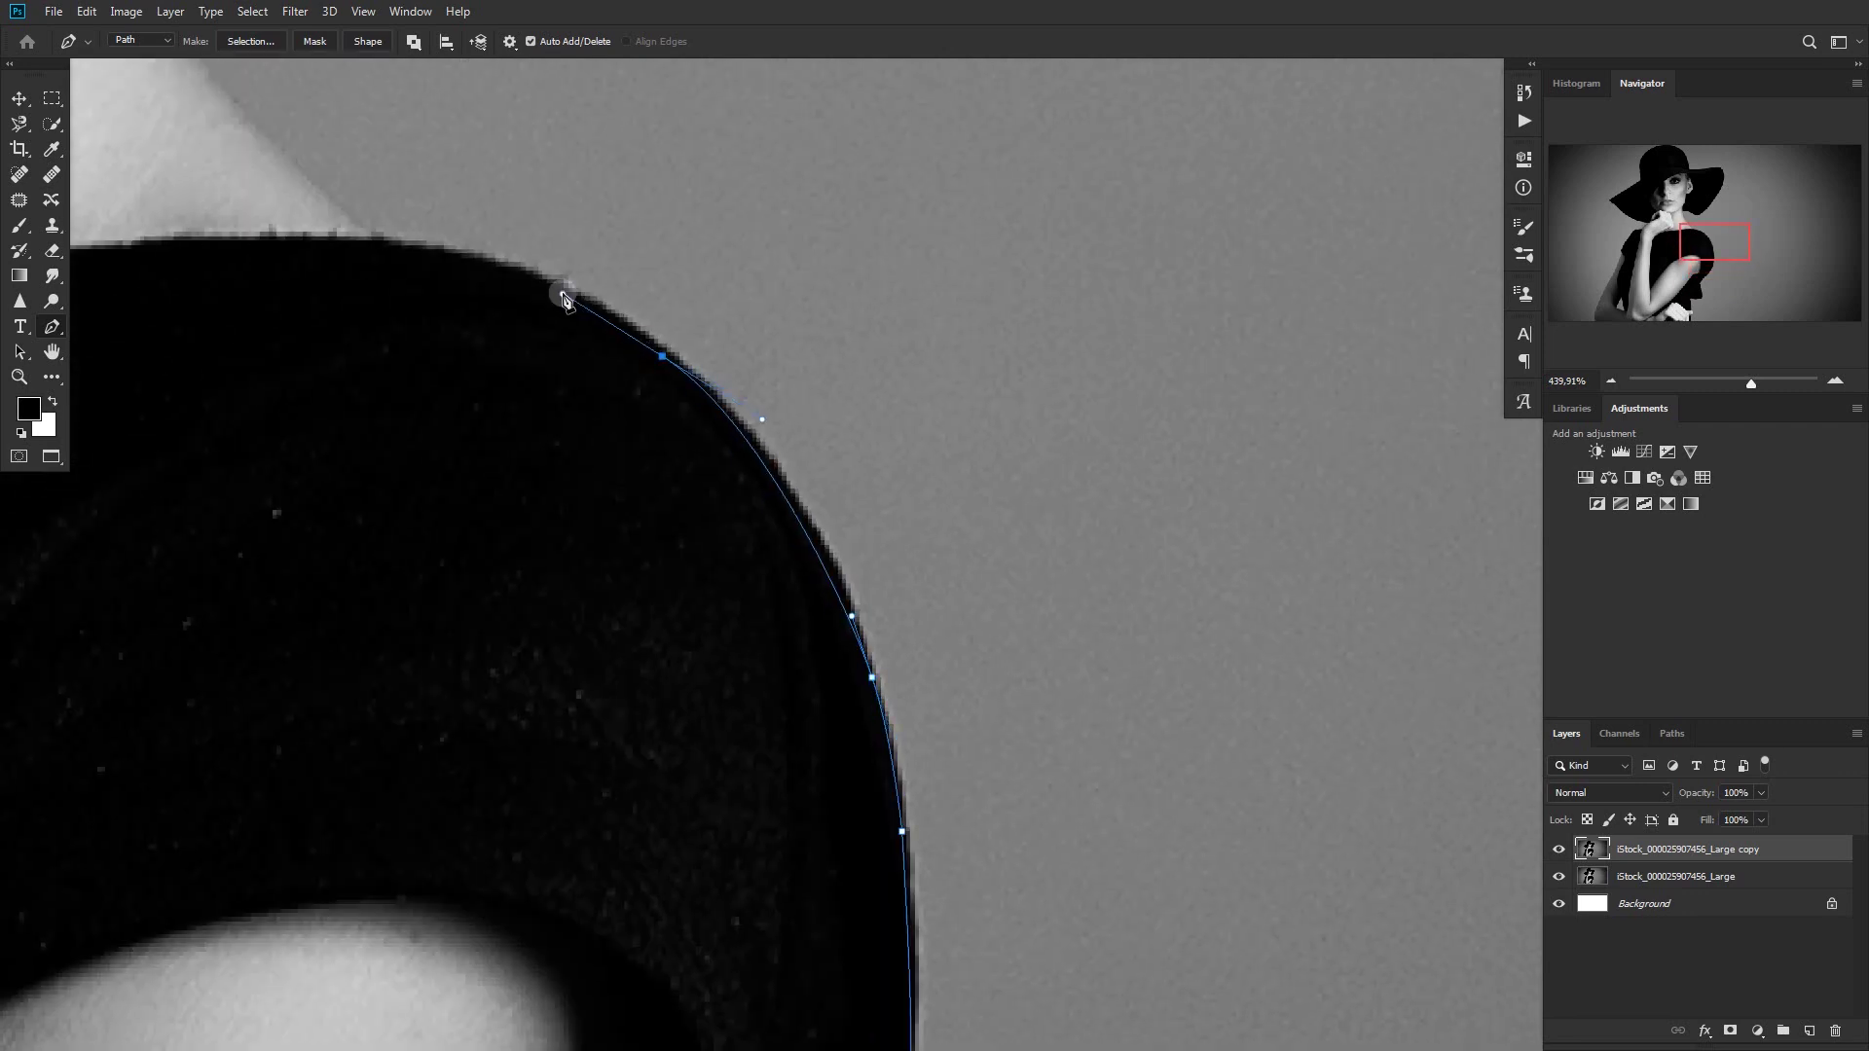
{"action": "left_click", "coordinate": [565, 297]}
{"action": "scroll", "coordinate": [459, 229], "scroll_direction": "up", "scroll_amount": 3}
{"action": "left_click", "coordinate": [326, 188]}
{"action": "scroll", "coordinate": [356, 126], "scroll_direction": "up", "scroll_amount": 1}
- Trace the path along the hat's underside with a curved anchor and up the hat edge
{"action": "left_click", "coordinate": [493, 154]}
{"action": "left_click", "coordinate": [785, 258]}
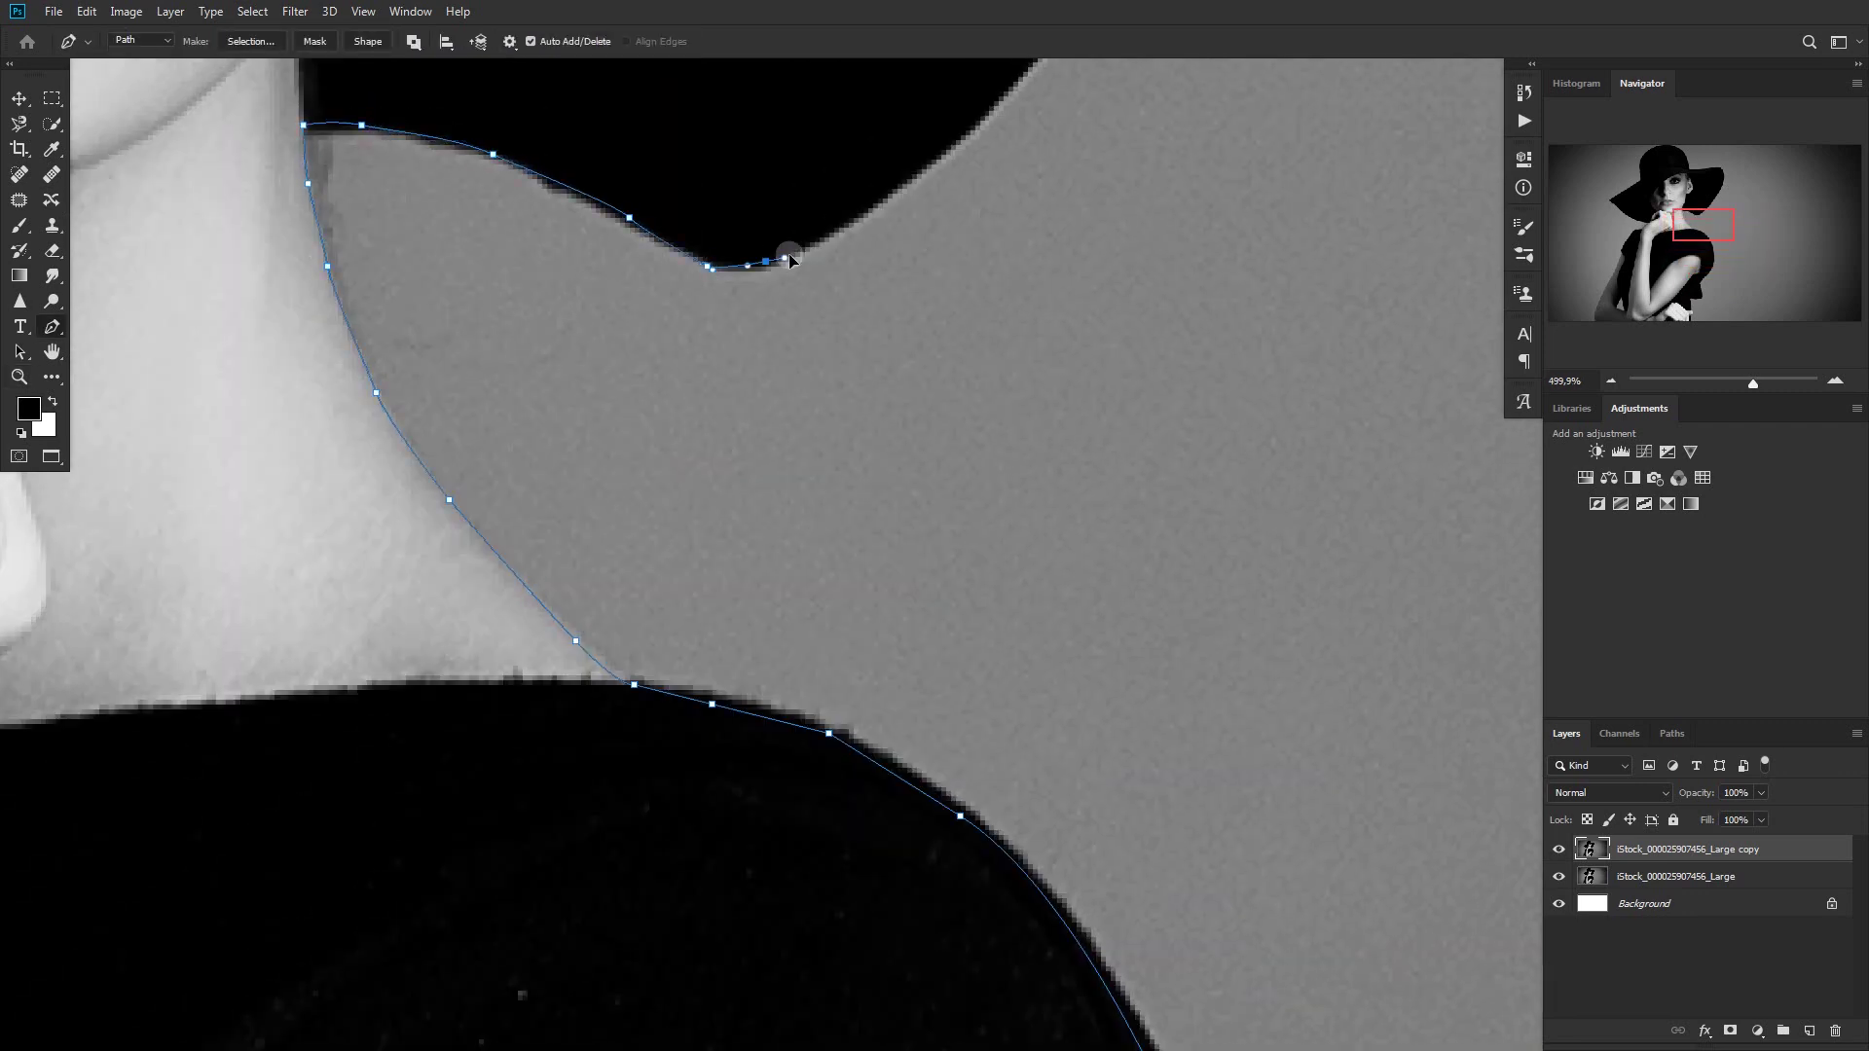
{"action": "scroll", "coordinate": [743, 262], "scroll_direction": "up", "scroll_amount": 1}
{"action": "scroll", "coordinate": [705, 395], "scroll_direction": "up", "scroll_amount": 5}
{"action": "left_click_drag", "start_coordinate": [910, 316], "coordinate": [922, 259]}
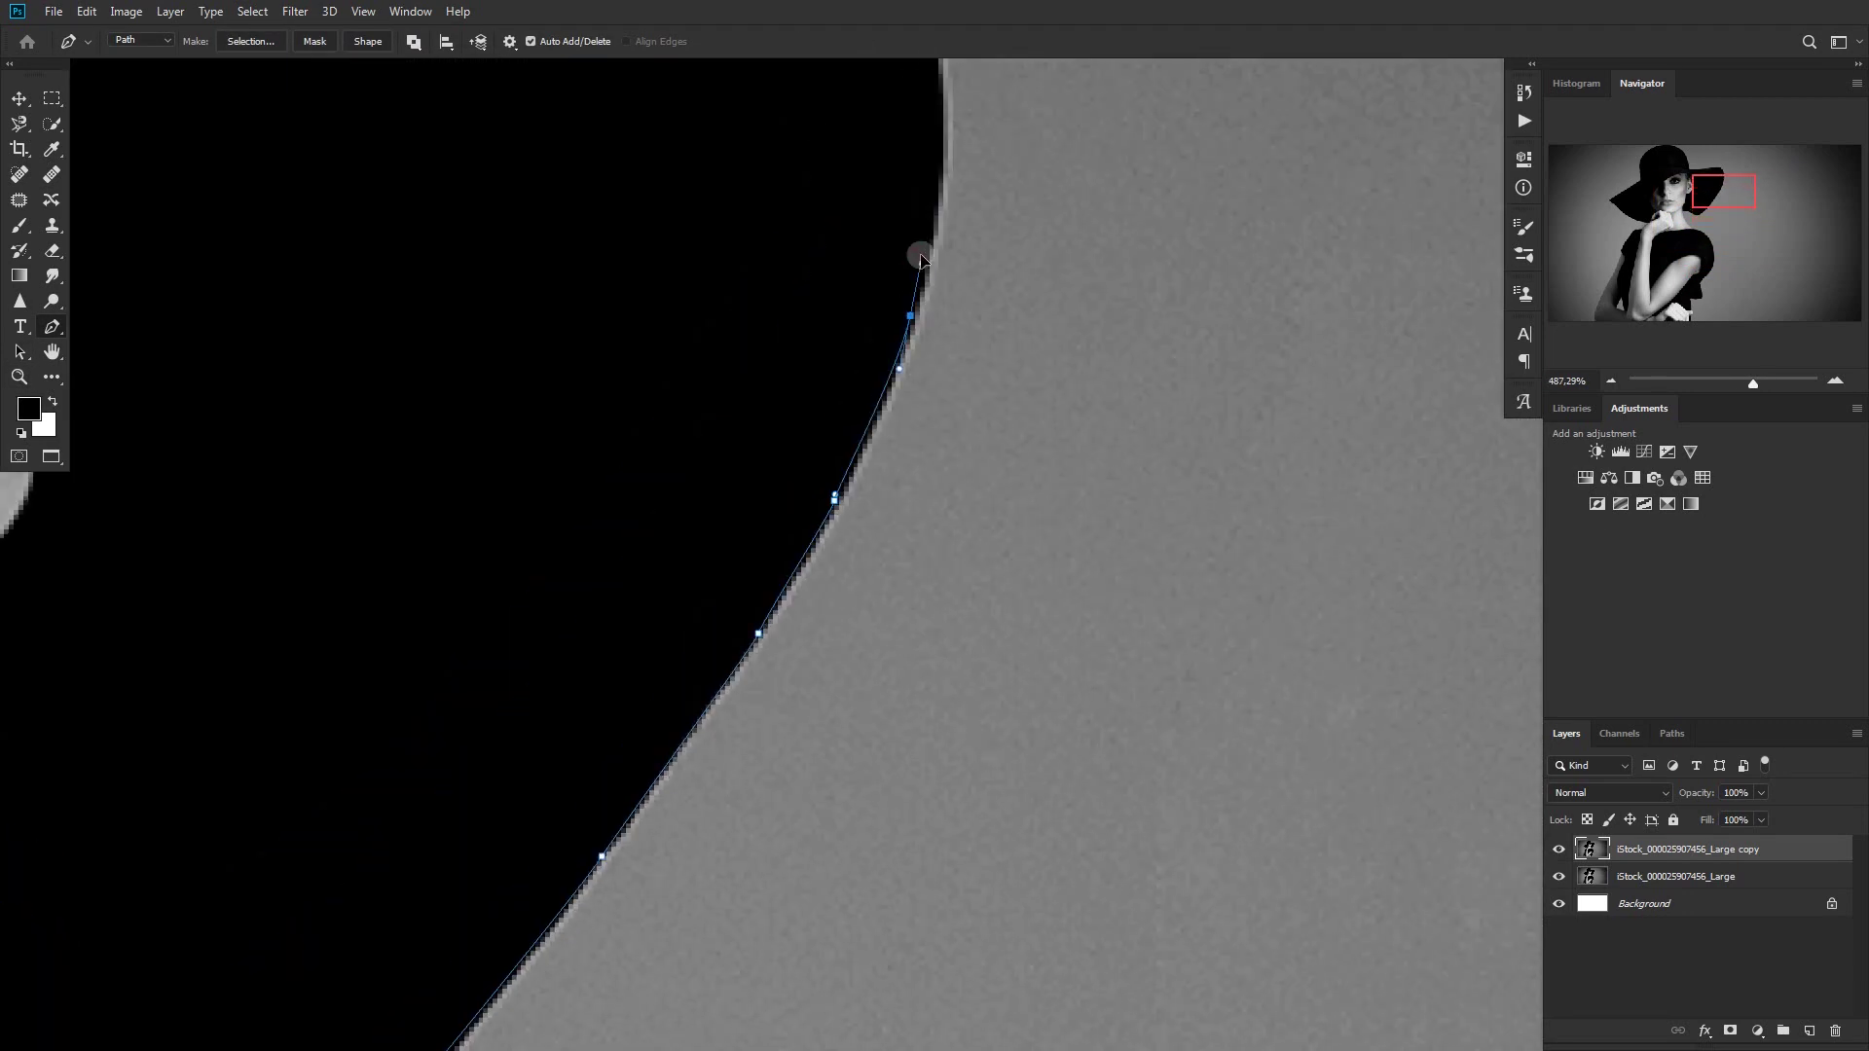
{"action": "scroll", "coordinate": [922, 259], "scroll_direction": "up", "scroll_amount": 3}
{"action": "scroll", "coordinate": [834, 188], "scroll_direction": "down", "scroll_amount": 2}
{"action": "left_click", "coordinate": [571, 363]}
{"action": "scroll", "coordinate": [434, 342], "scroll_direction": "up", "scroll_amount": 3}
{"action": "left_click", "coordinate": [577, 217]}
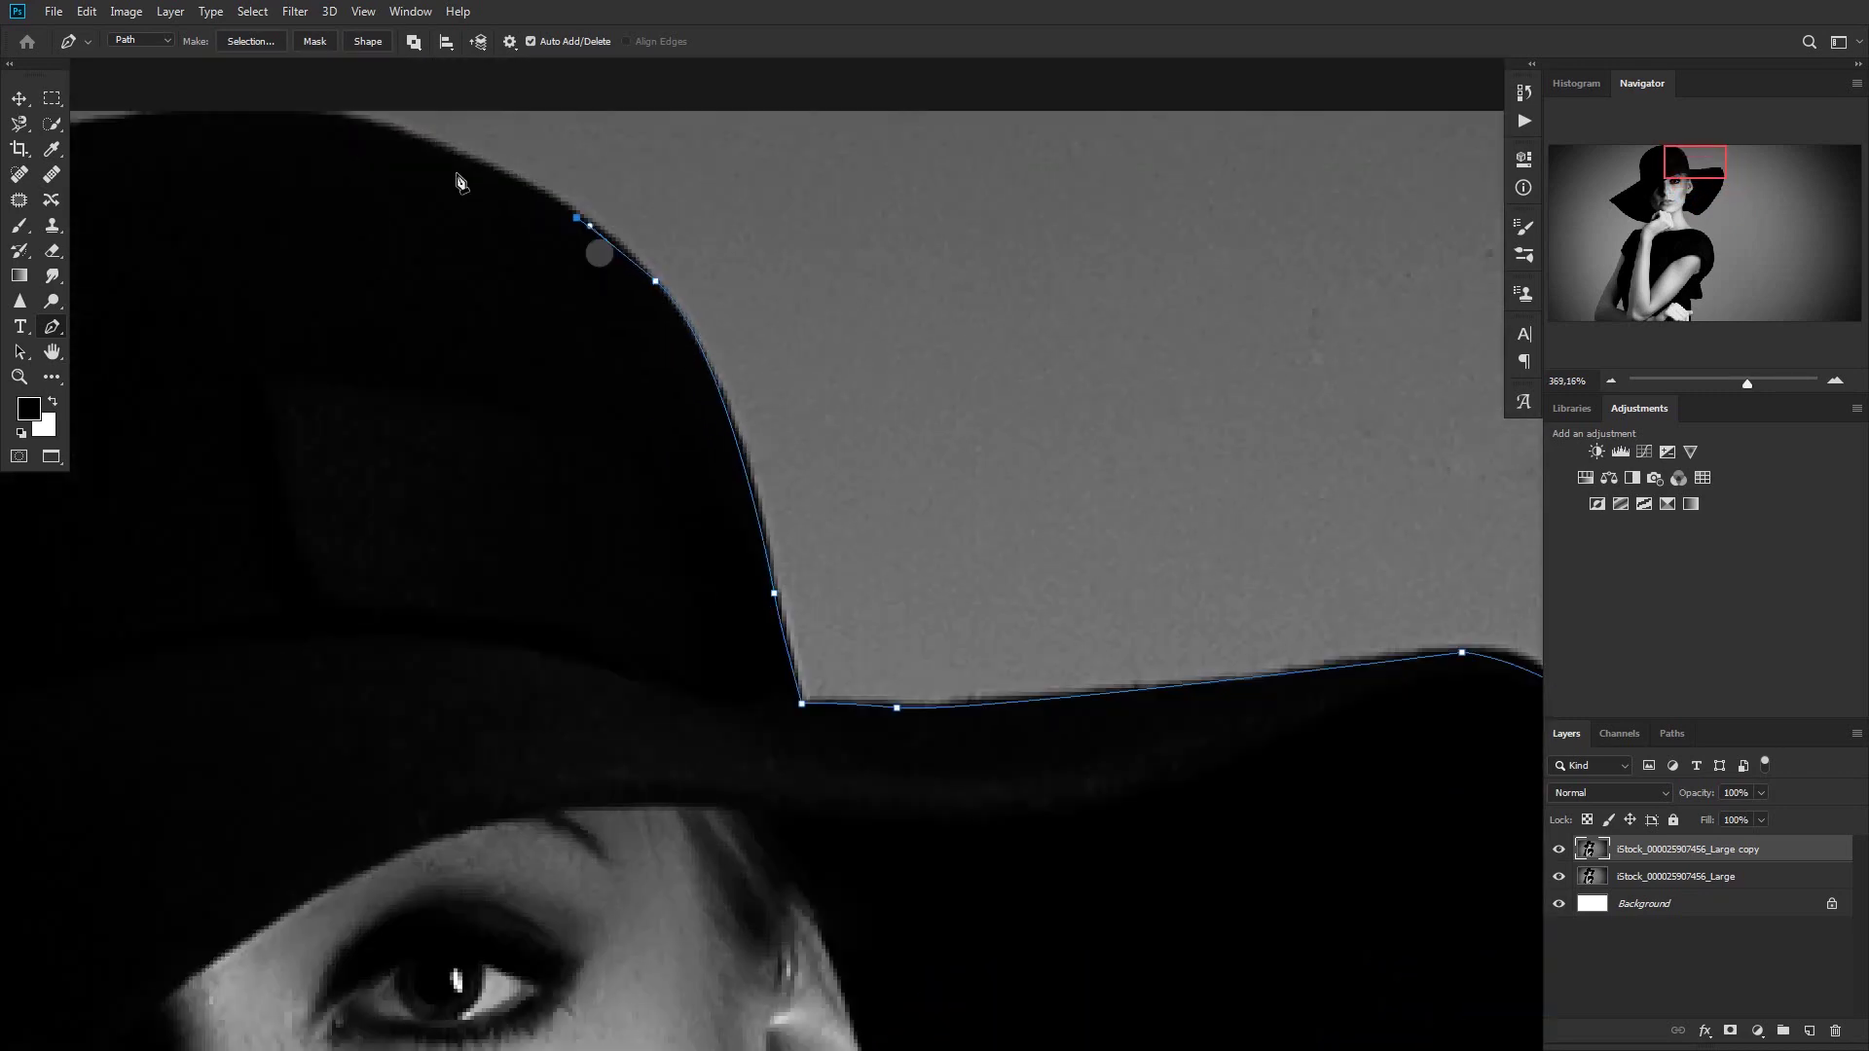
{"action": "scroll", "coordinate": [459, 181], "scroll_direction": "up", "scroll_amount": 3}
- Trace down the hat's left side, along the brim, and around the hand and arm
{"action": "left_click", "coordinate": [167, 473]}
{"action": "scroll", "coordinate": [168, 473], "scroll_direction": "down", "scroll_amount": 2}
{"action": "left_click", "coordinate": [238, 742]}
{"action": "scroll", "coordinate": [259, 648], "scroll_direction": "down", "scroll_amount": 3}
{"action": "left_click", "coordinate": [435, 730]}
{"action": "left_click", "coordinate": [452, 766]}
{"action": "left_click", "coordinate": [513, 806]}
{"action": "left_click", "coordinate": [659, 943]}
{"action": "scroll", "coordinate": [659, 942], "scroll_direction": "down", "scroll_amount": 3}
{"action": "left_click", "coordinate": [874, 590]}
{"action": "left_click", "coordinate": [581, 754]}
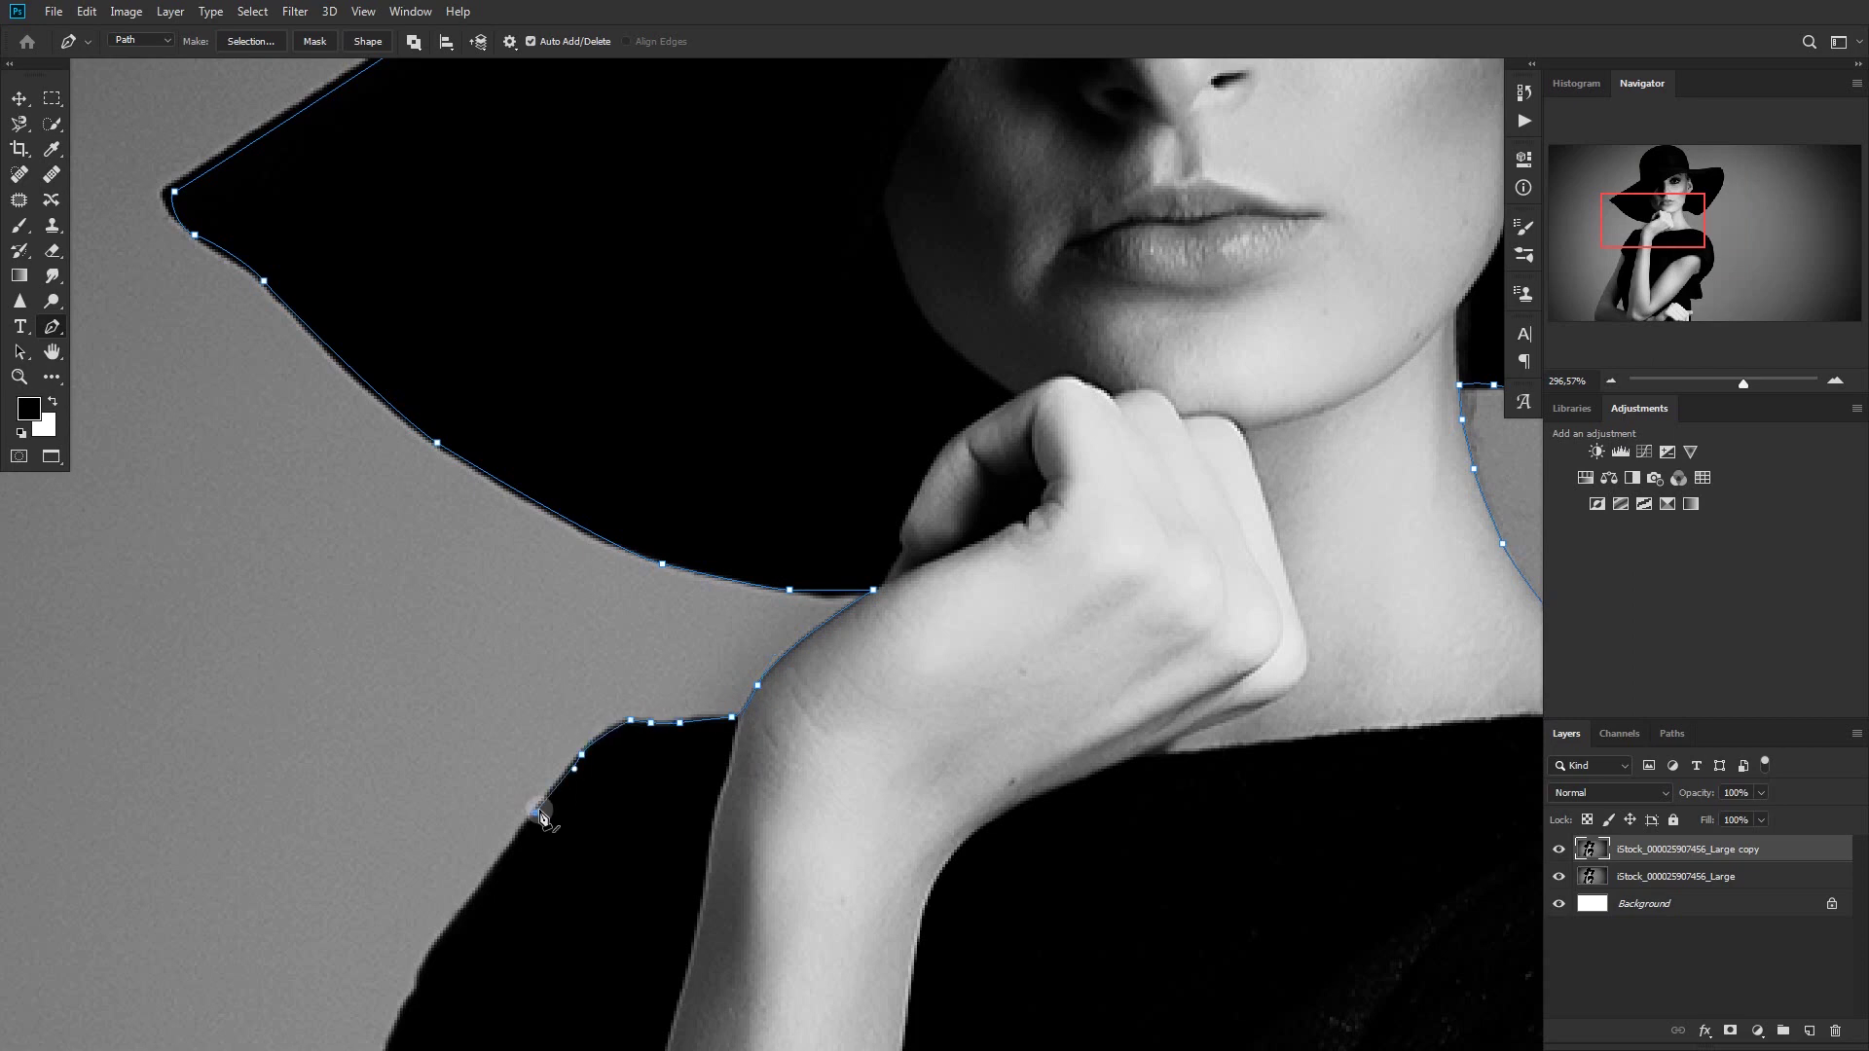
{"action": "scroll", "coordinate": [541, 818], "scroll_direction": "down", "scroll_amount": 3}
{"action": "scroll", "coordinate": [376, 876], "scroll_direction": "down", "scroll_amount": 2}
{"action": "scroll", "coordinate": [367, 864], "scroll_direction": "down", "scroll_amount": 1}
{"action": "left_click", "coordinate": [376, 732]}
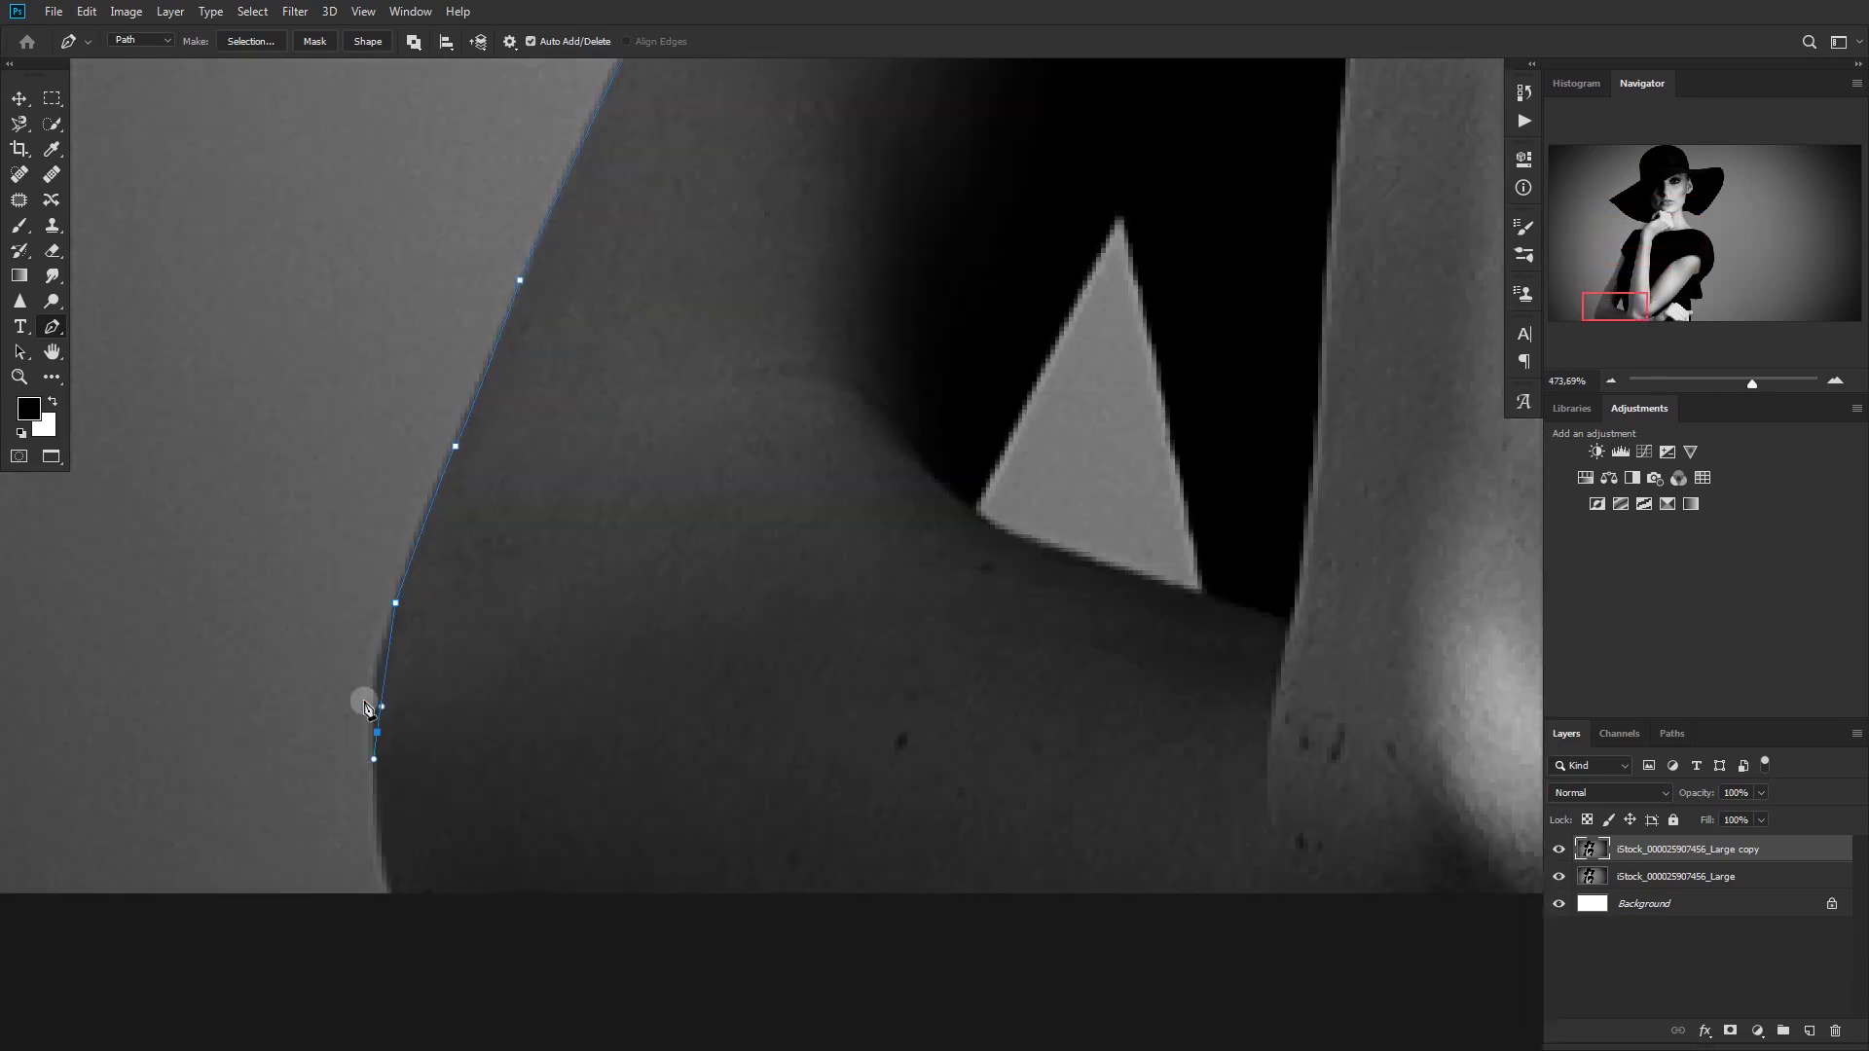
{"action": "left_click", "coordinate": [250, 42]}
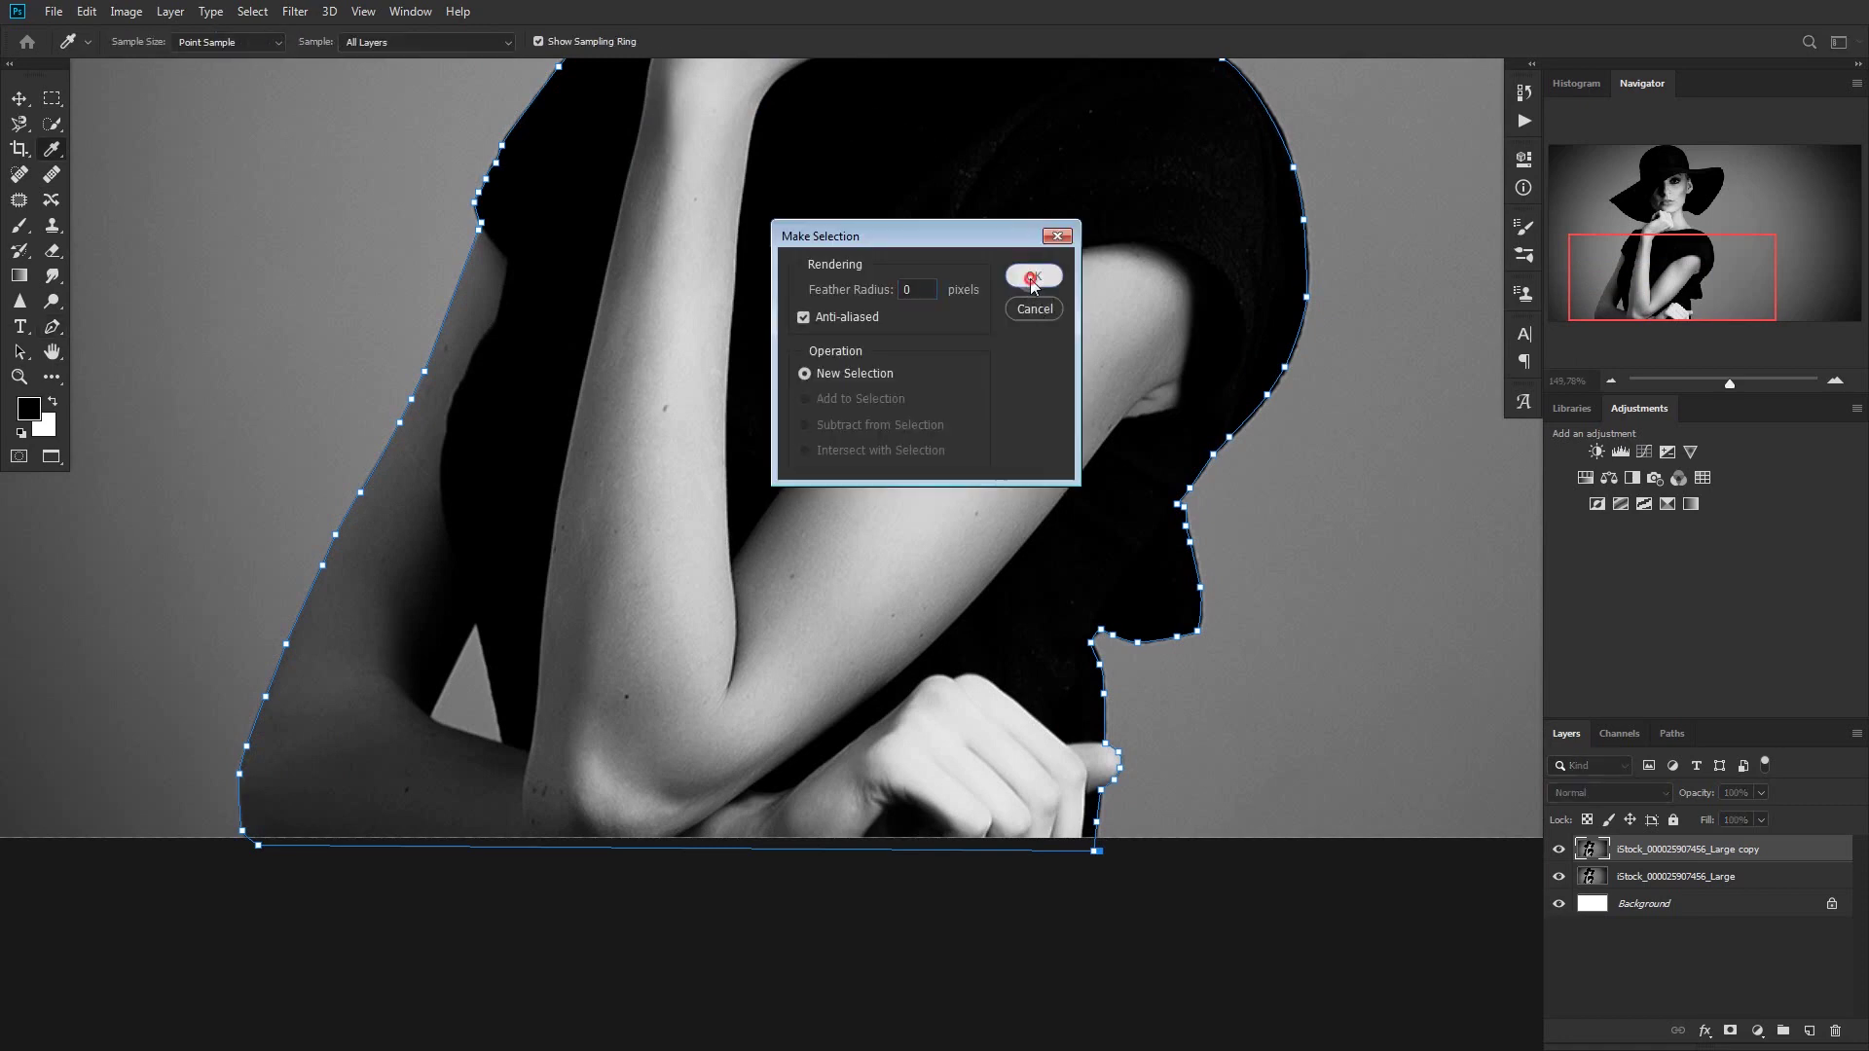
- Confirm Make Selection to turn the traced path into a selection
{"action": "left_click", "coordinate": [1031, 277]}
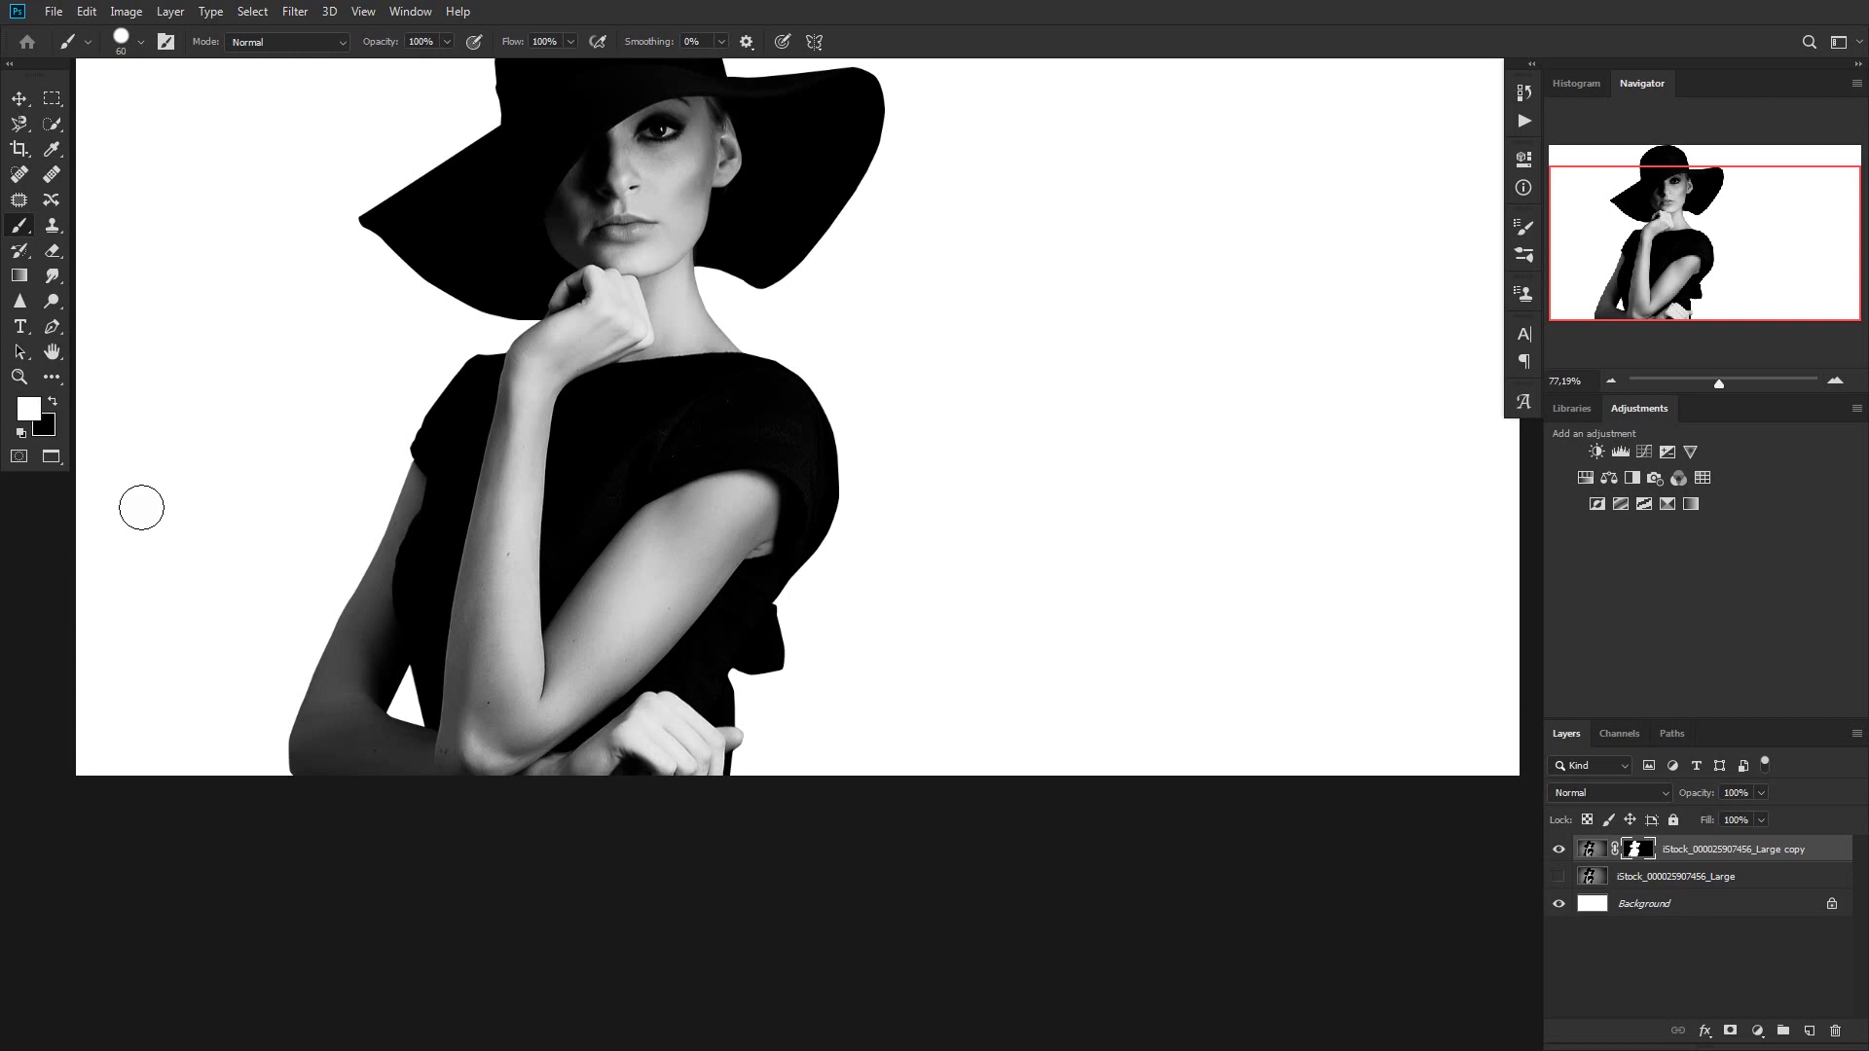
- Try black brush strokes on the mask near the sleeve and shoulder, undoing the misplaced ones
{"action": "left_click_drag", "start_coordinate": [141, 507], "coordinate": [435, 402]}
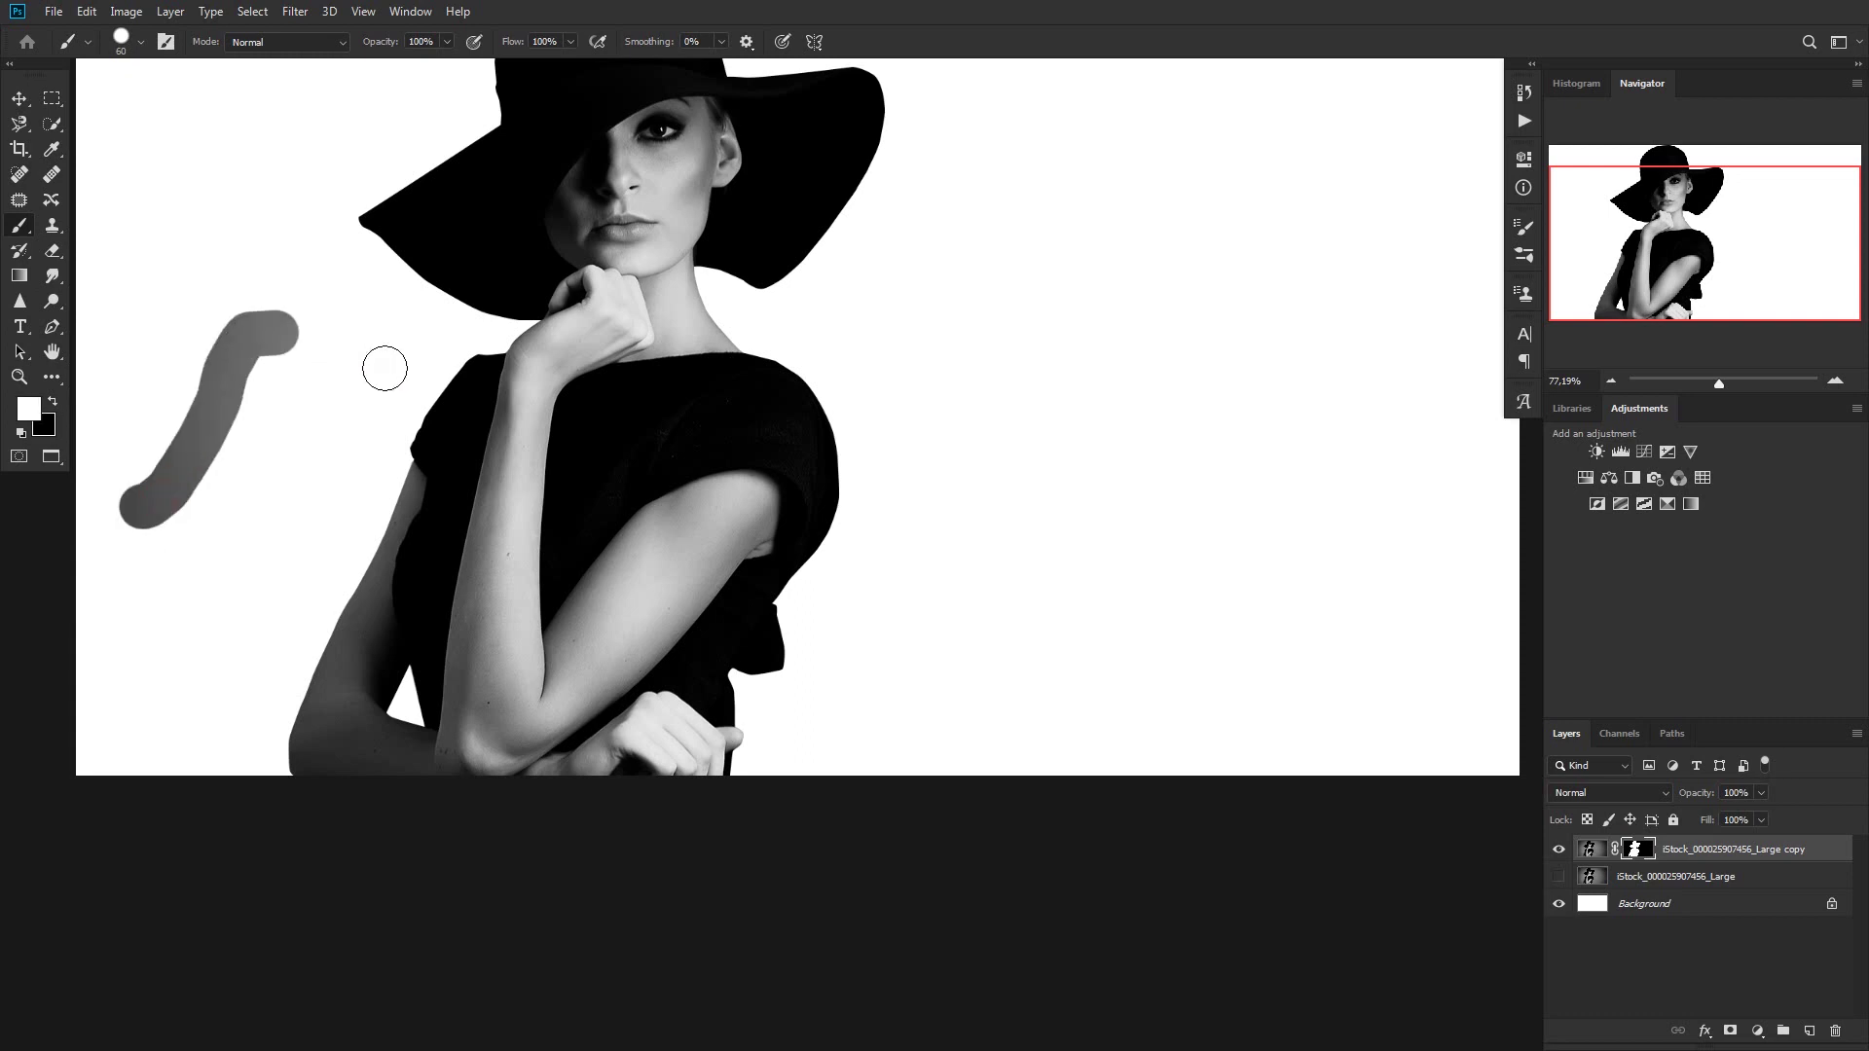
{"action": "key", "text": "ctrl+z"}
{"action": "key", "text": "x"}
{"action": "left_click_drag", "start_coordinate": [447, 470], "coordinate": [375, 578]}
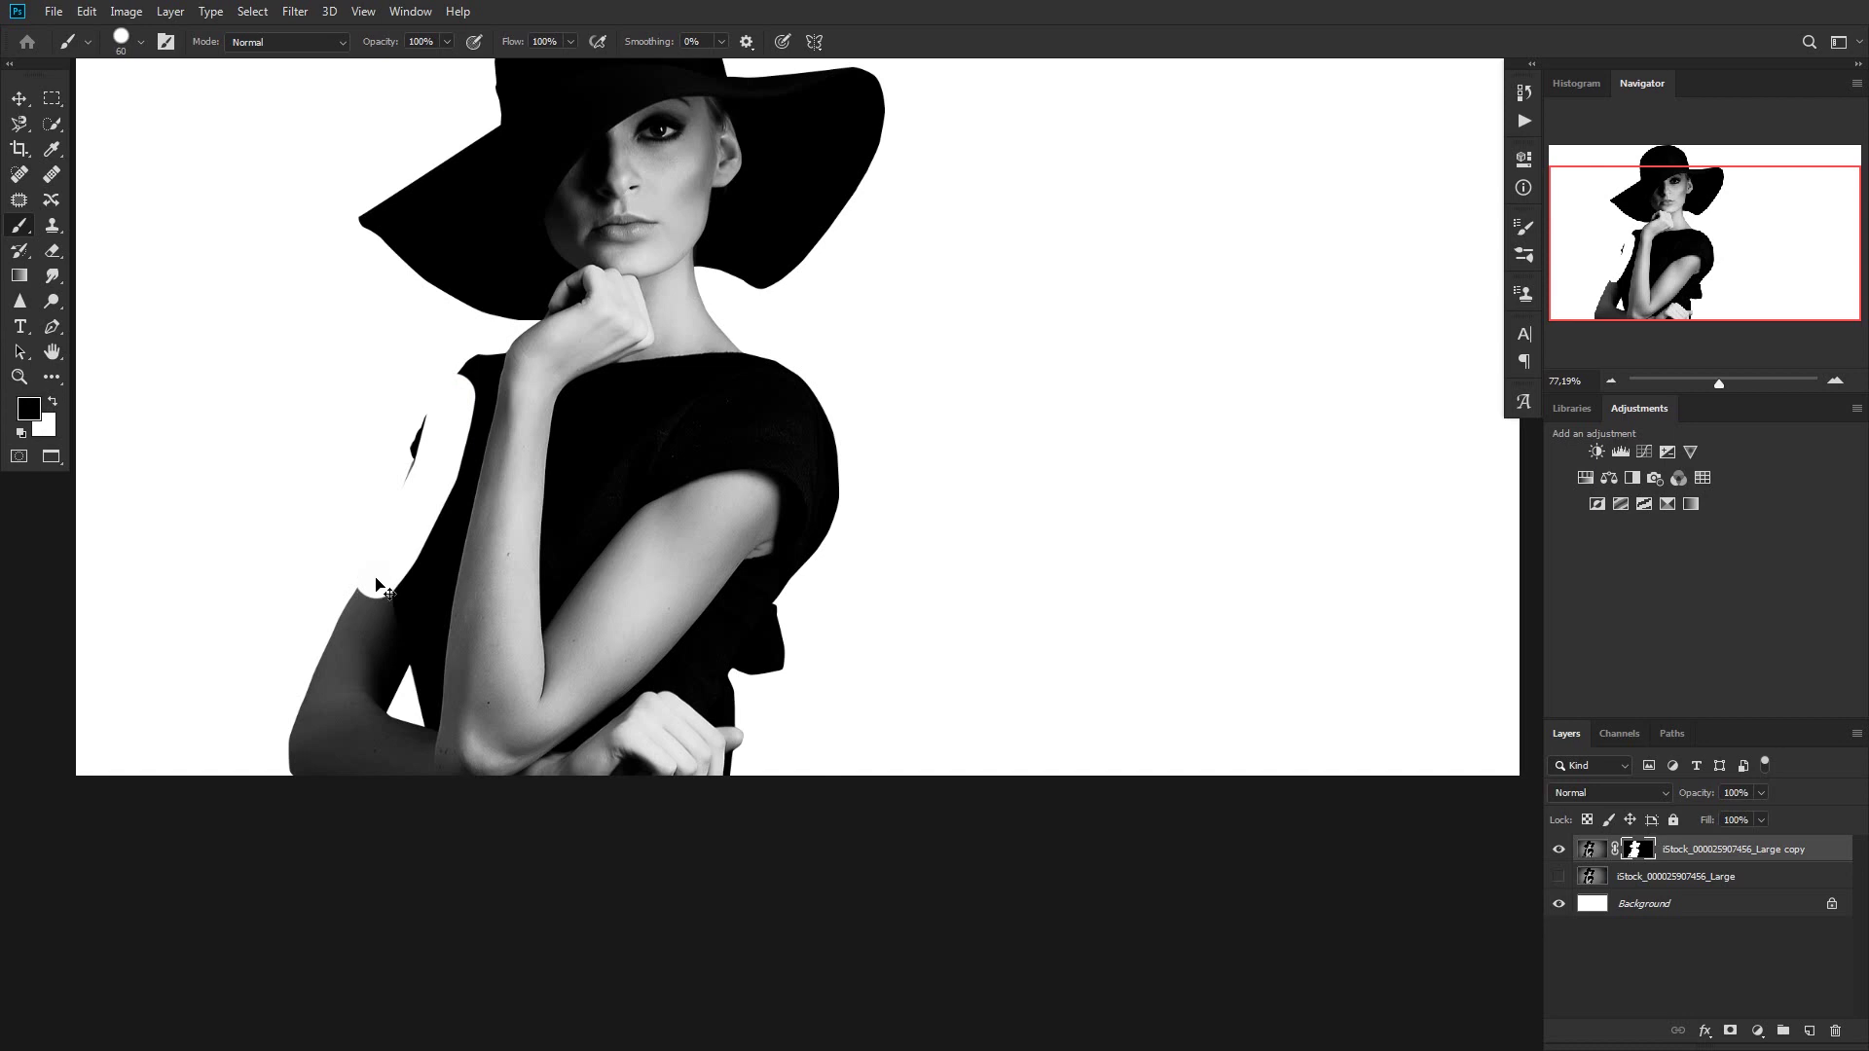
{"action": "key", "text": "ctrl+z"}
- Paint black on the mask to hide the excess dress edge above the hand
{"action": "scroll", "coordinate": [795, 642], "scroll_direction": "up", "scroll_amount": 2}
{"action": "scroll", "coordinate": [795, 643], "scroll_direction": "up", "scroll_amount": 2}
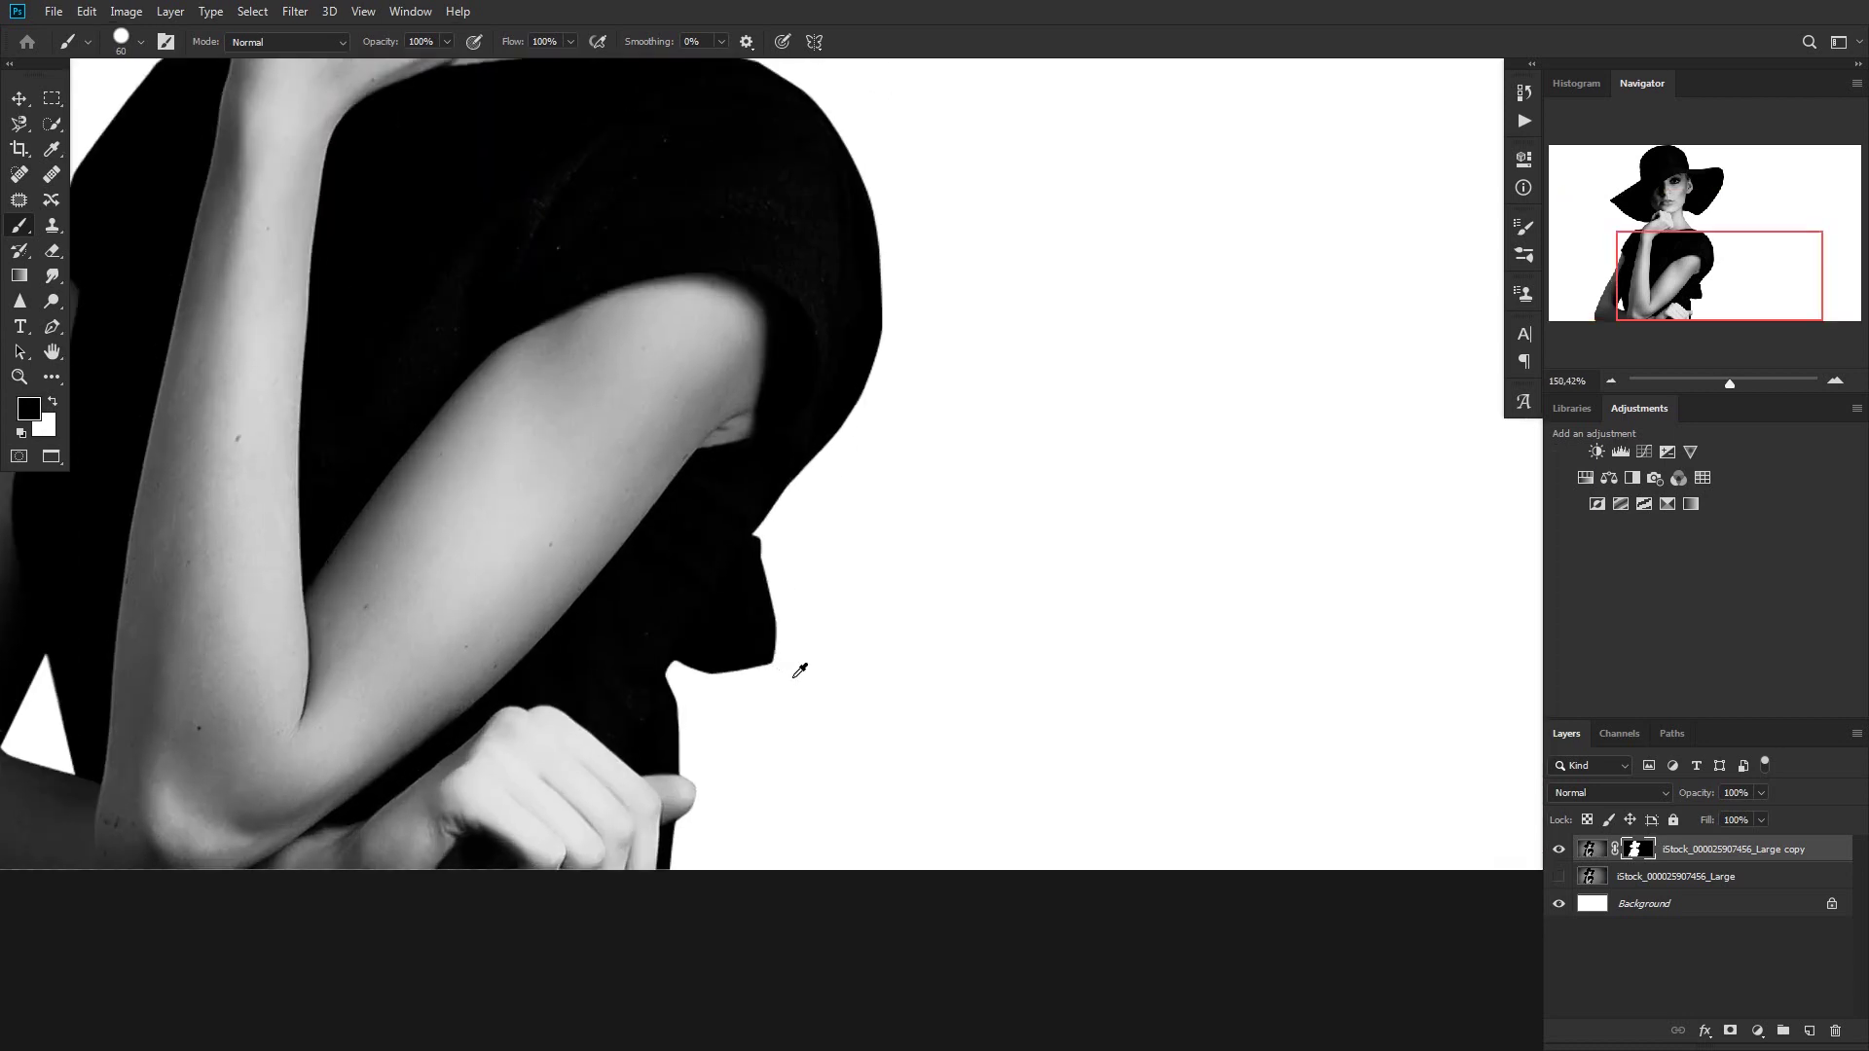
{"action": "scroll", "coordinate": [795, 643], "scroll_direction": "up", "scroll_amount": 2}
{"action": "mouse_move", "coordinate": [805, 575]}
{"action": "left_mouse_down"}
{"action": "mouse_move", "coordinate": [705, 701]}
{"action": "mouse_move", "coordinate": [797, 492]}
{"action": "mouse_move", "coordinate": [672, 664]}
{"action": "left_mouse_up"}
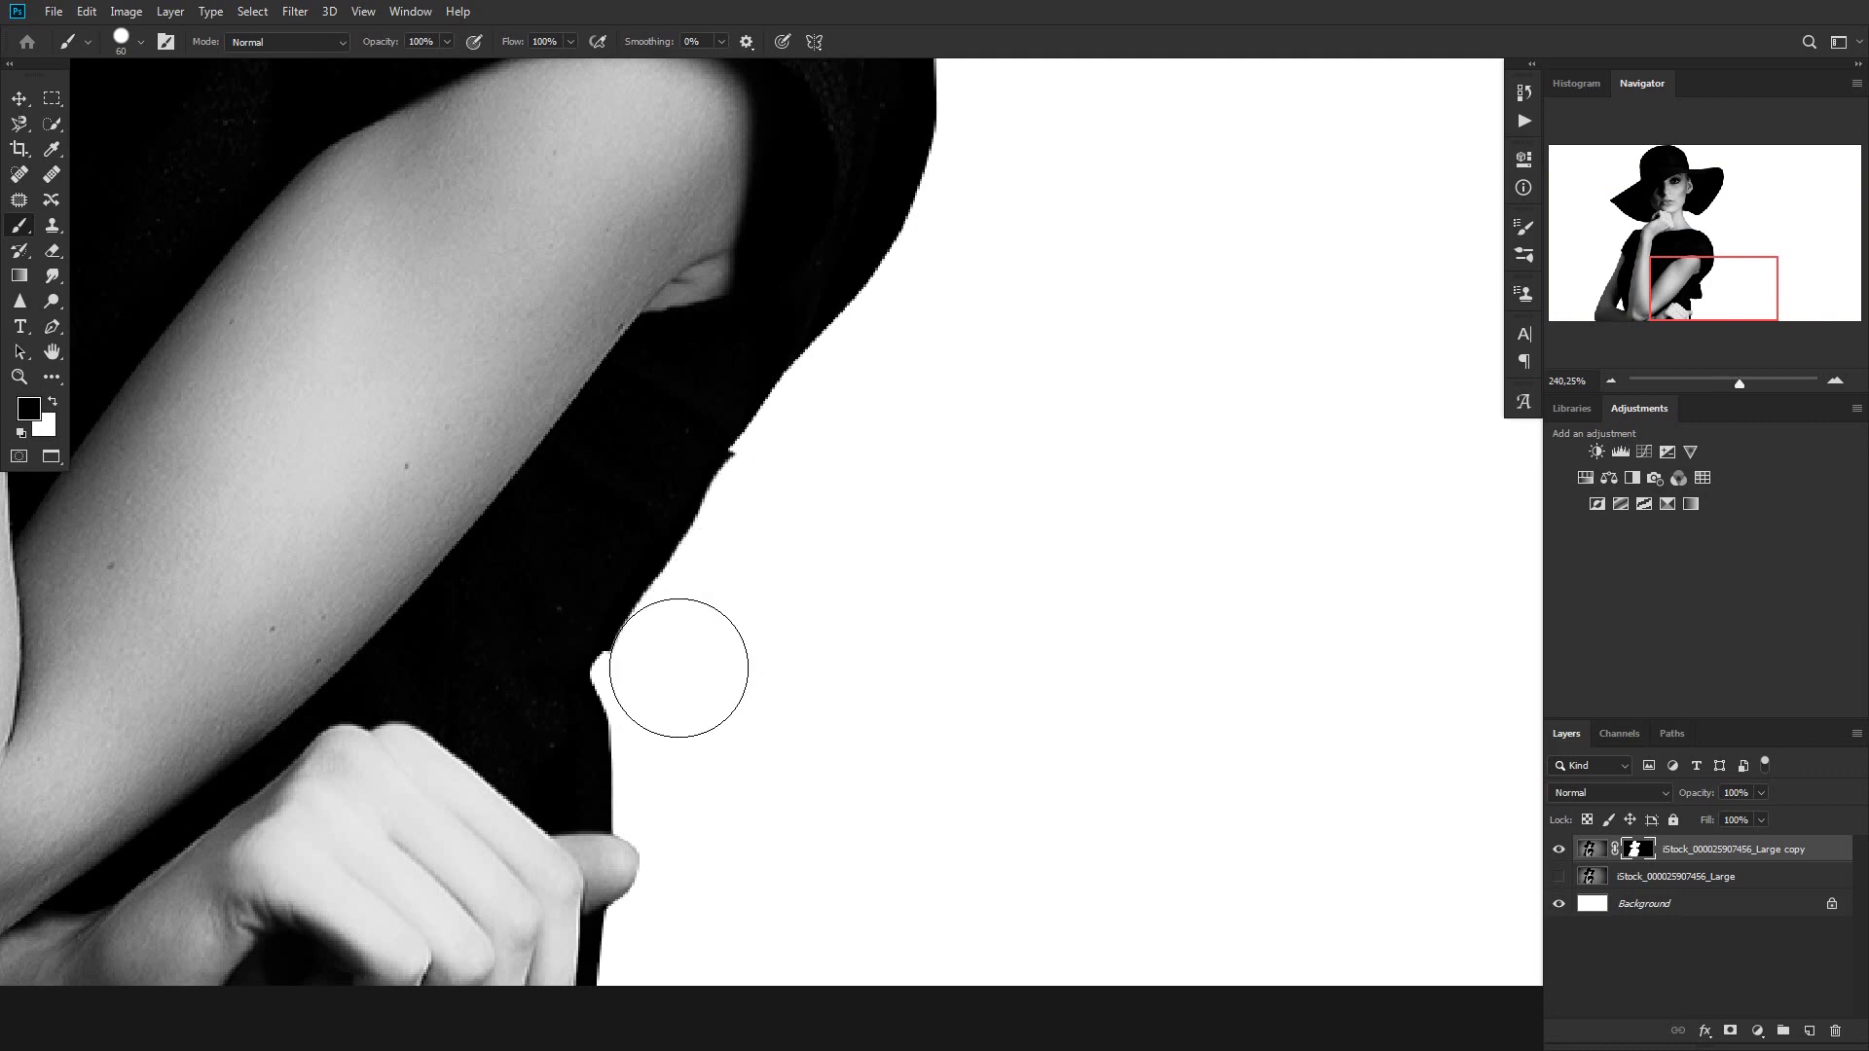
{"action": "scroll", "coordinate": [691, 662], "scroll_direction": "down", "scroll_amount": 3}
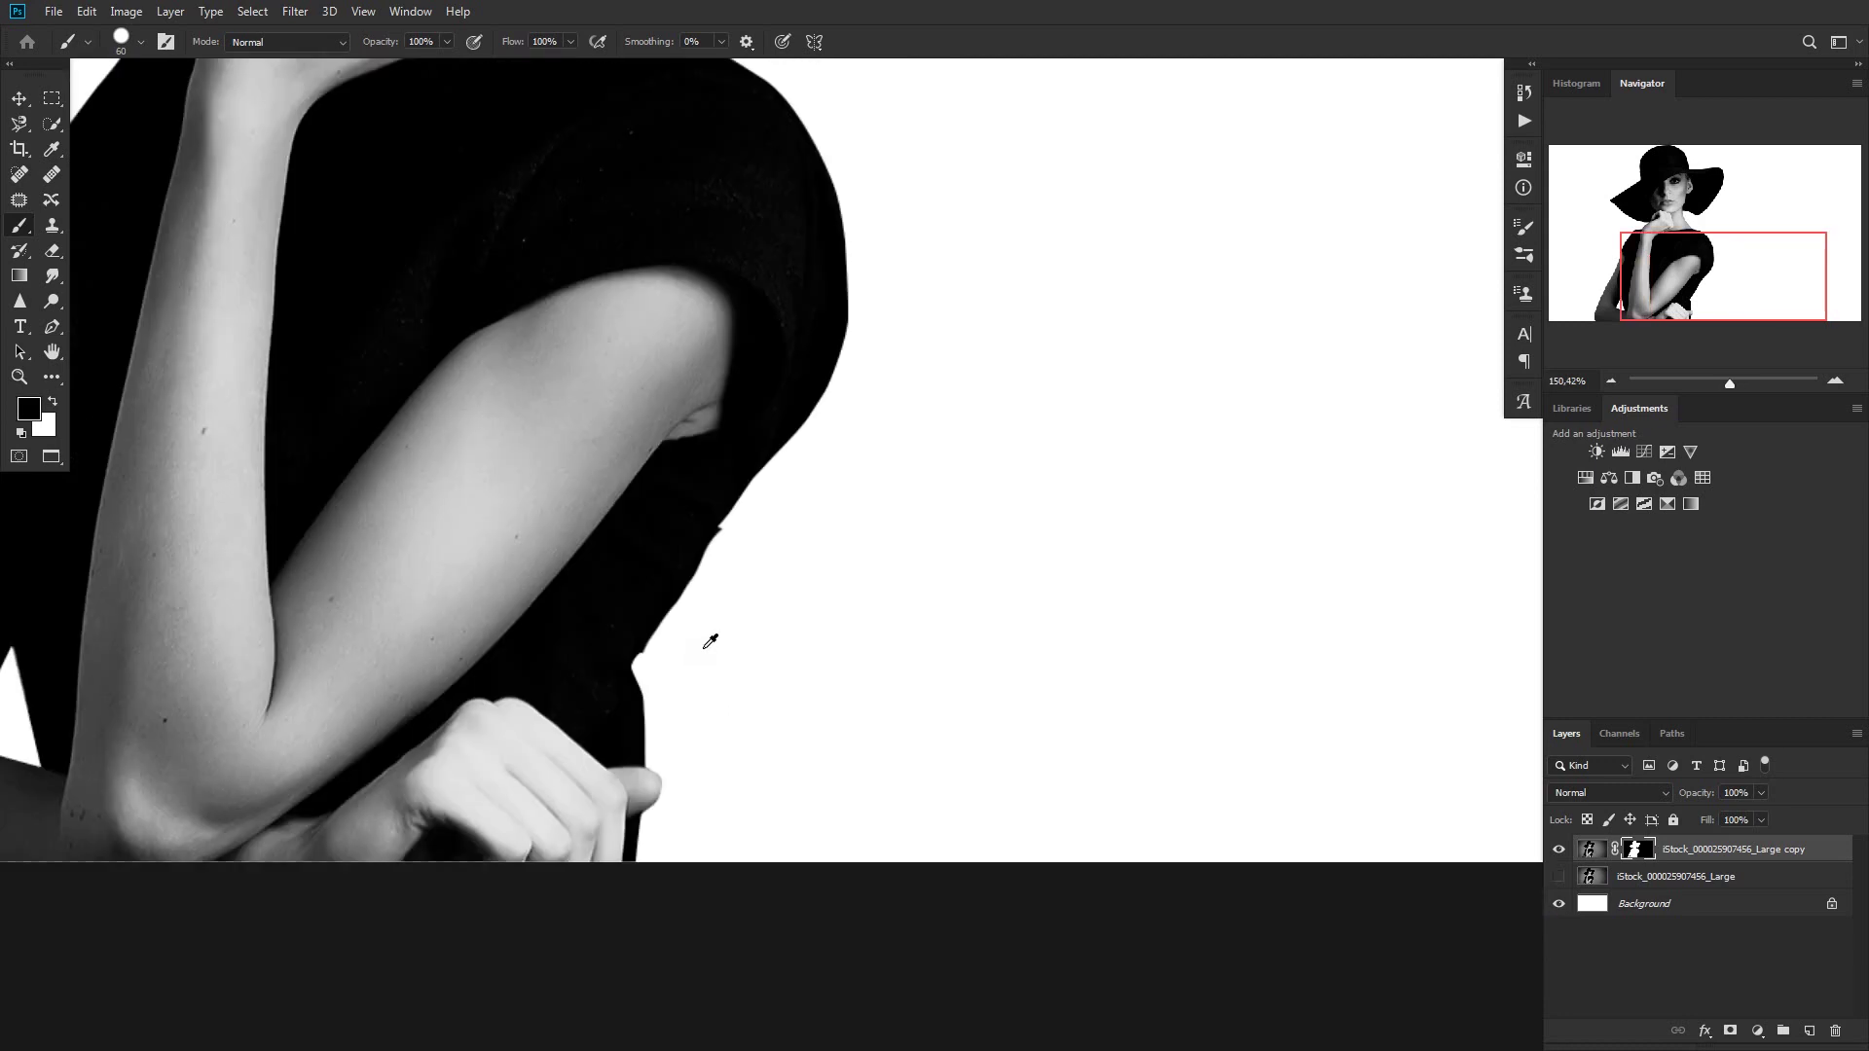
{"action": "scroll", "coordinate": [709, 633], "scroll_direction": "down", "scroll_amount": 2}
{"action": "scroll", "coordinate": [709, 633], "scroll_direction": "up", "scroll_amount": 1}
{"action": "scroll", "coordinate": [708, 642], "scroll_direction": "down", "scroll_amount": 2}
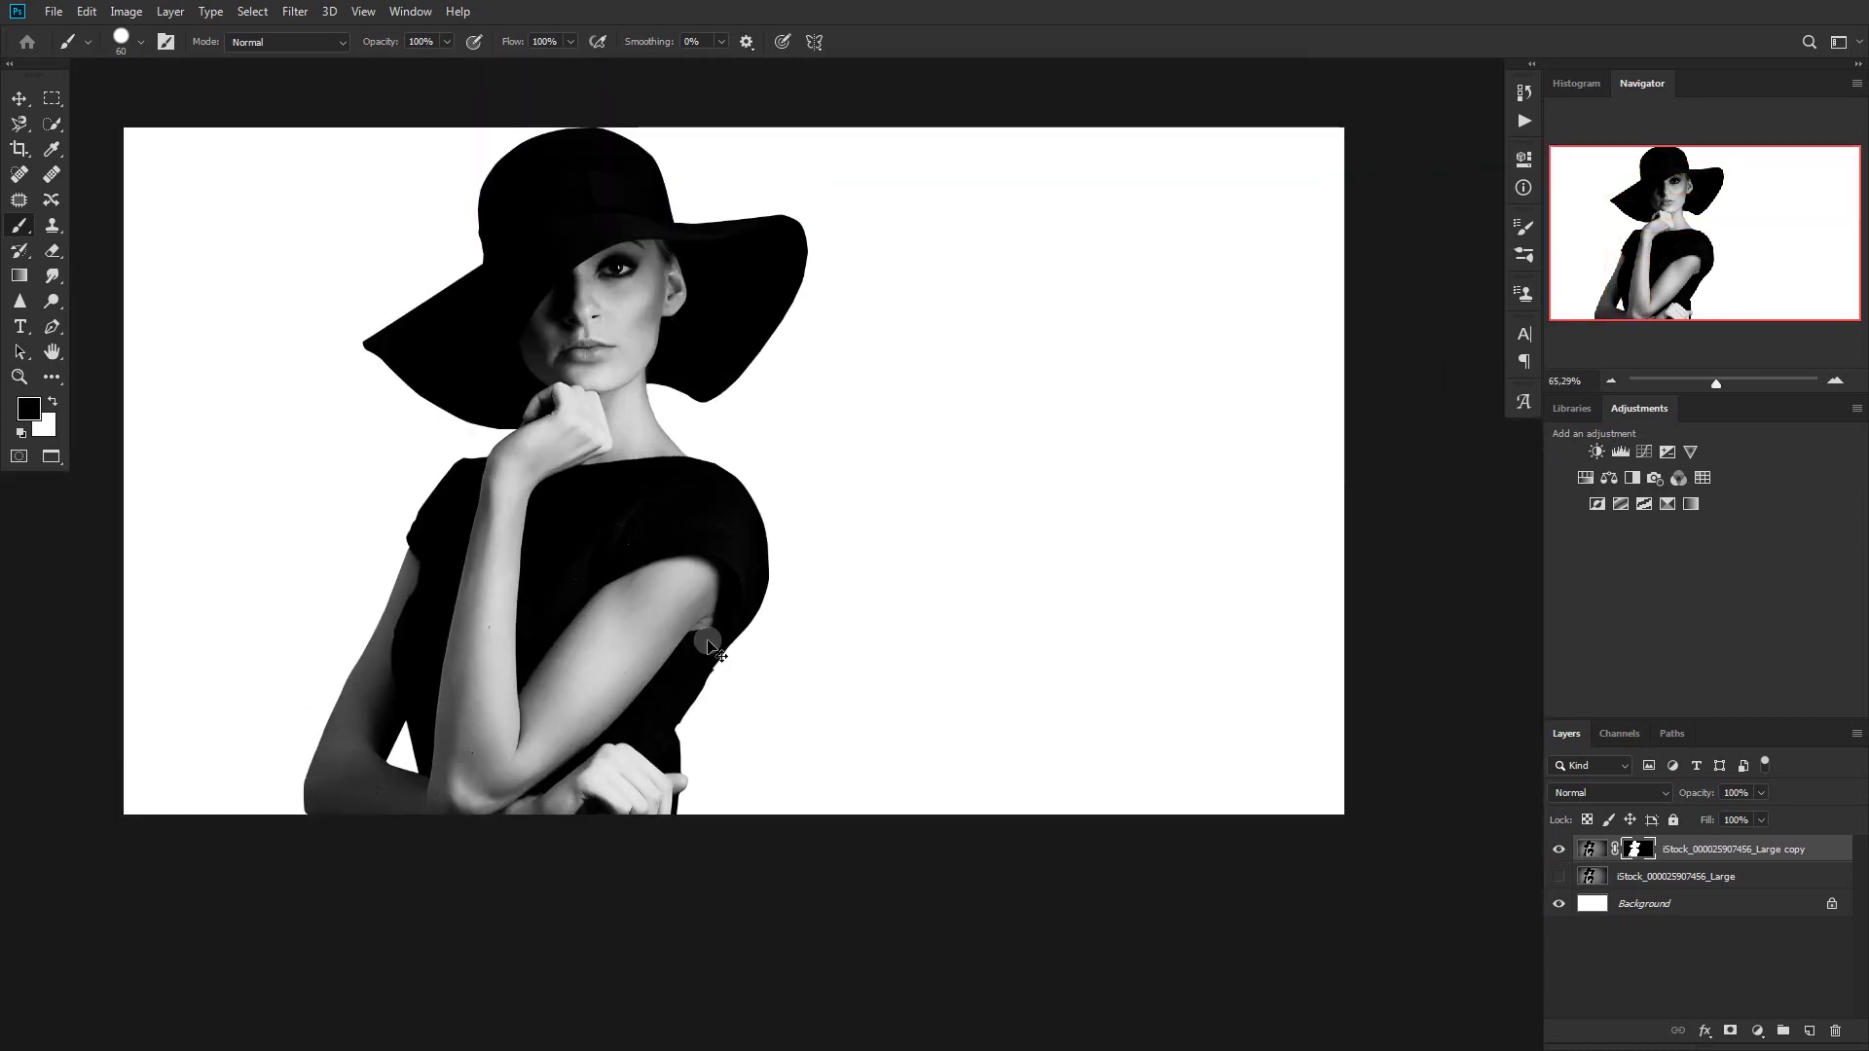
- Slide the masked cutout copy to the right so it sits beside the original
{"action": "left_click", "coordinate": [17, 101]}
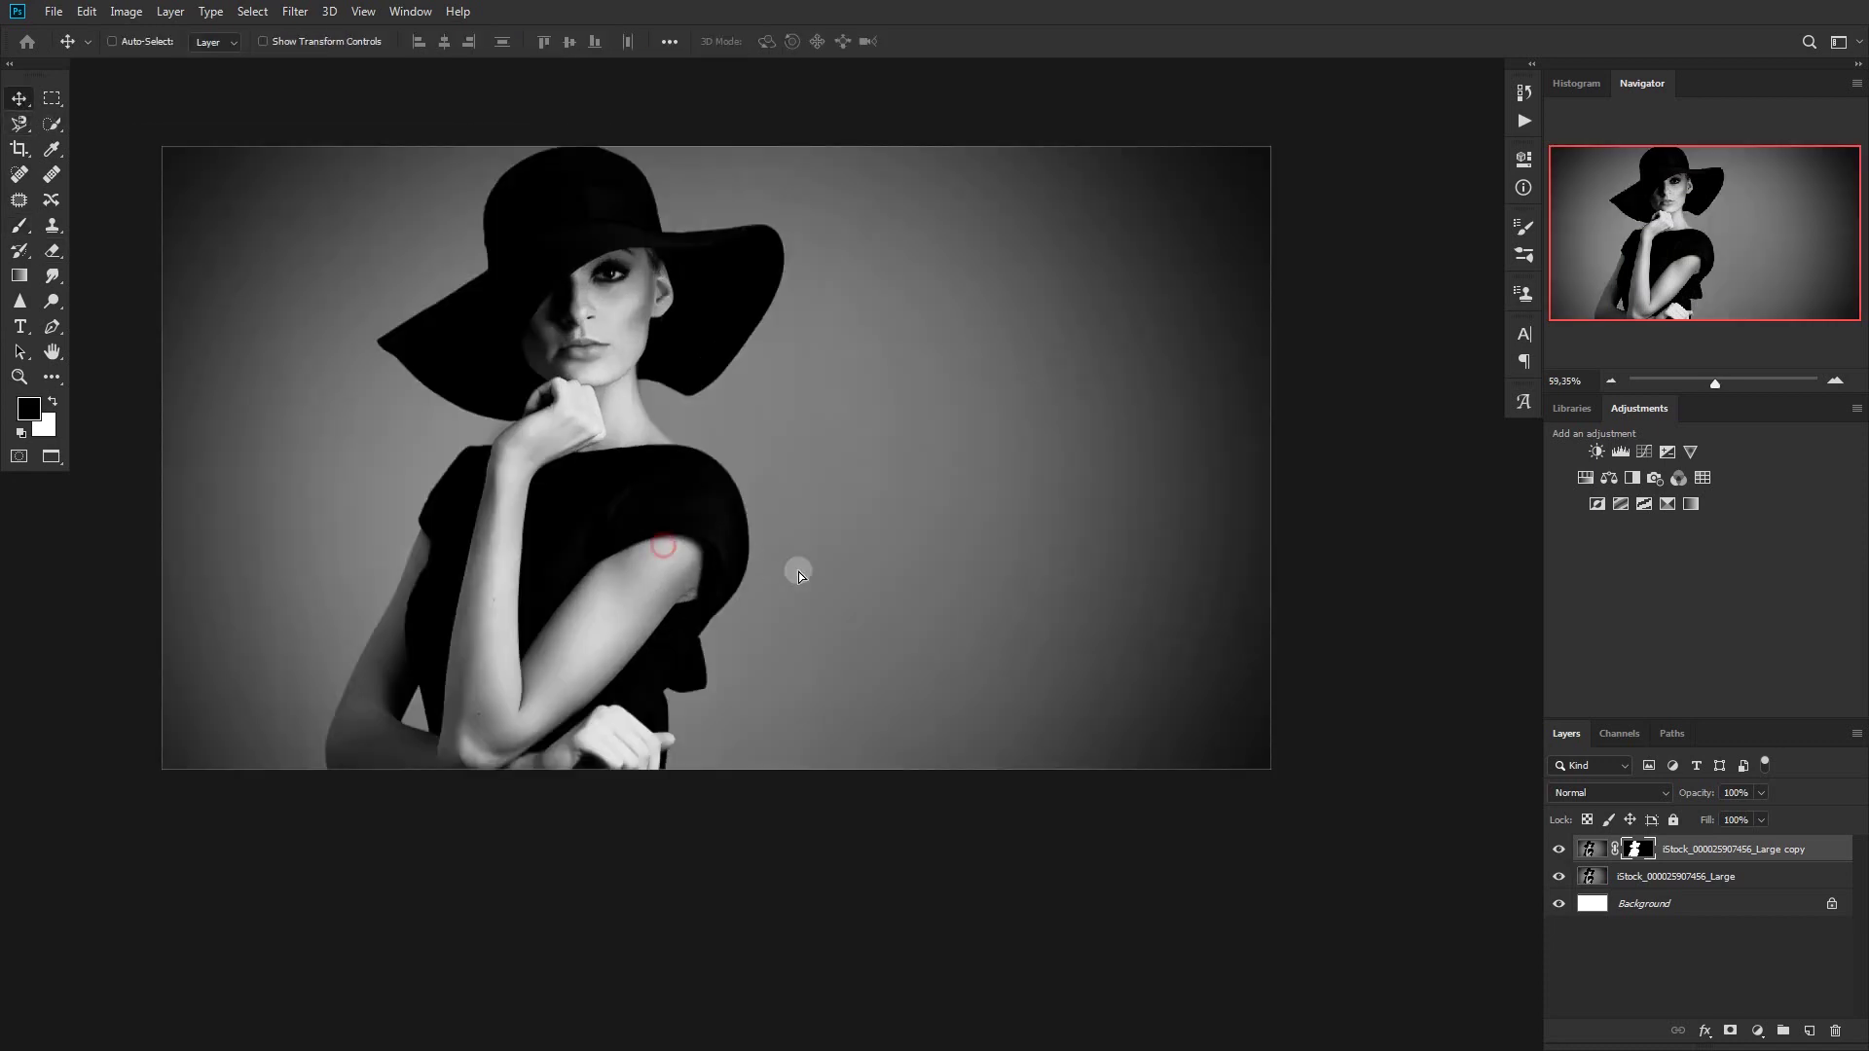
{"action": "left_click_drag", "start_coordinate": [799, 570], "coordinate": [1058, 551]}
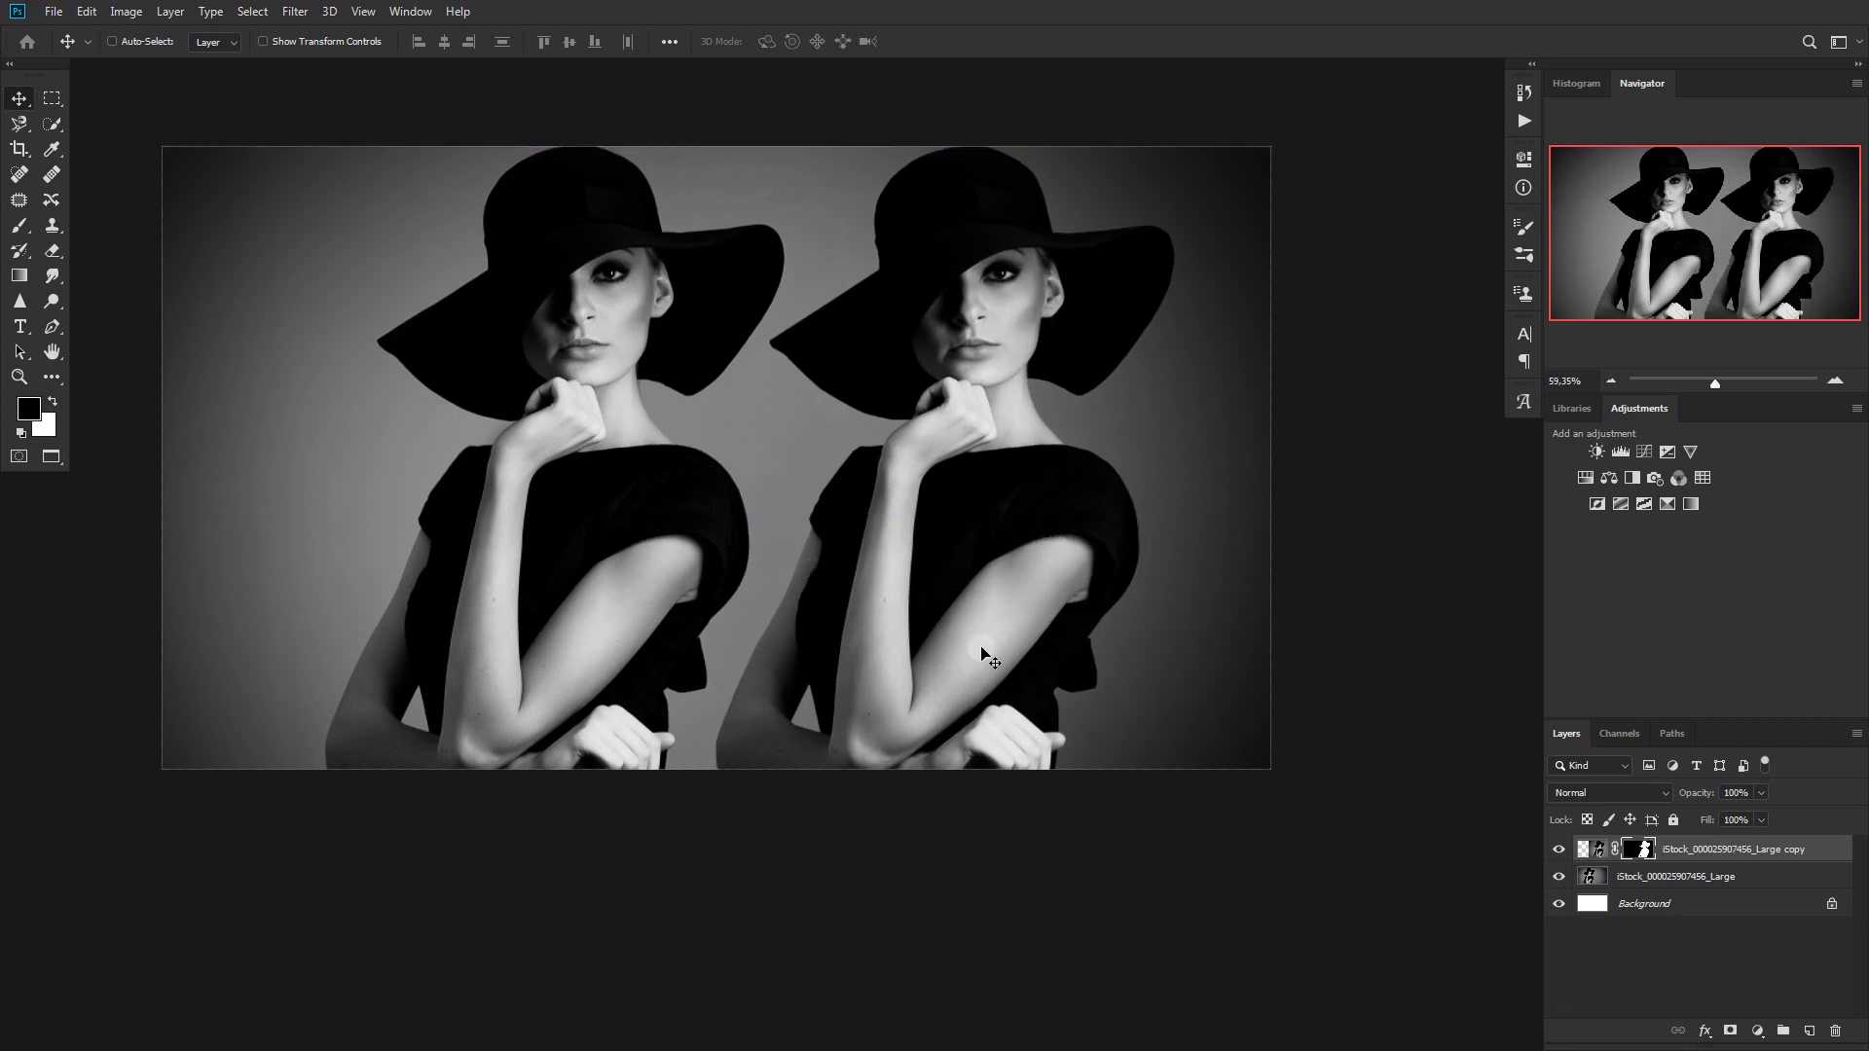
{"action": "left_click_drag", "start_coordinate": [983, 655], "coordinate": [1037, 650]}
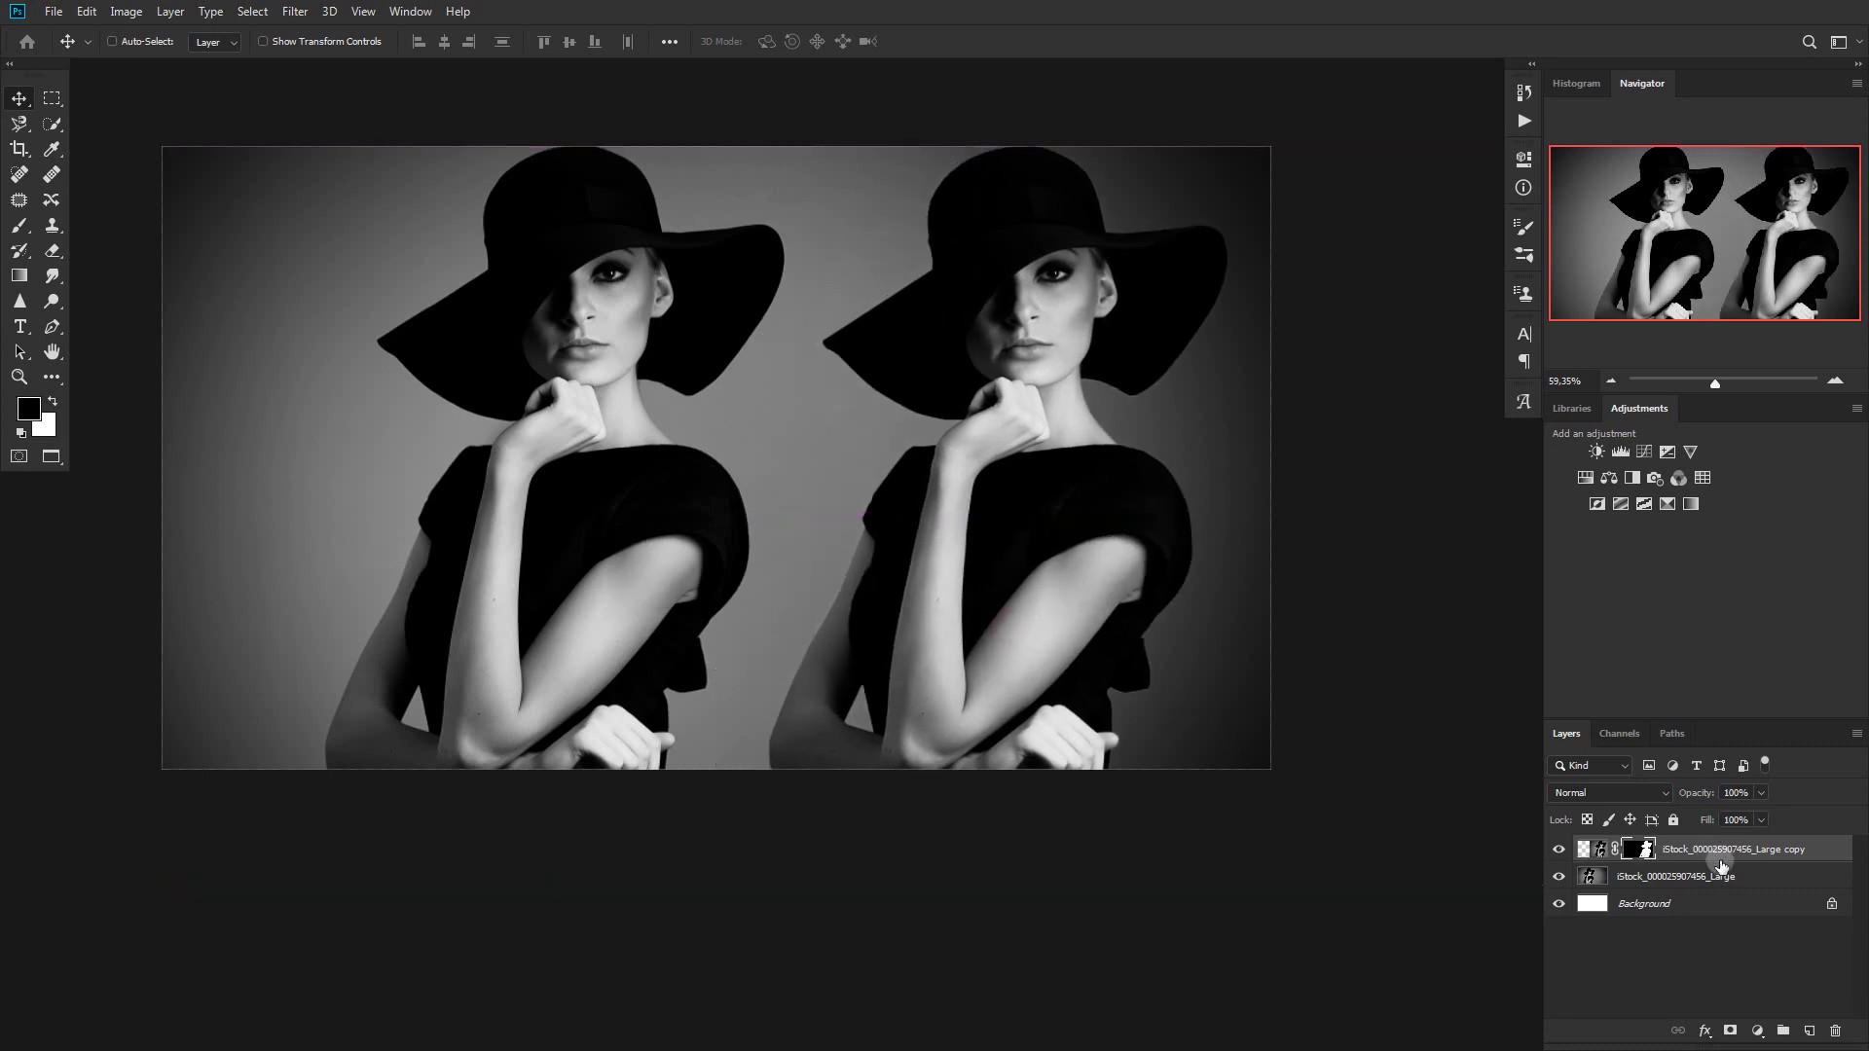
{"action": "scroll", "coordinate": [238, 324], "scroll_direction": "down", "scroll_amount": 2}
{"action": "scroll", "coordinate": [237, 323], "scroll_direction": "down", "scroll_amount": 2}
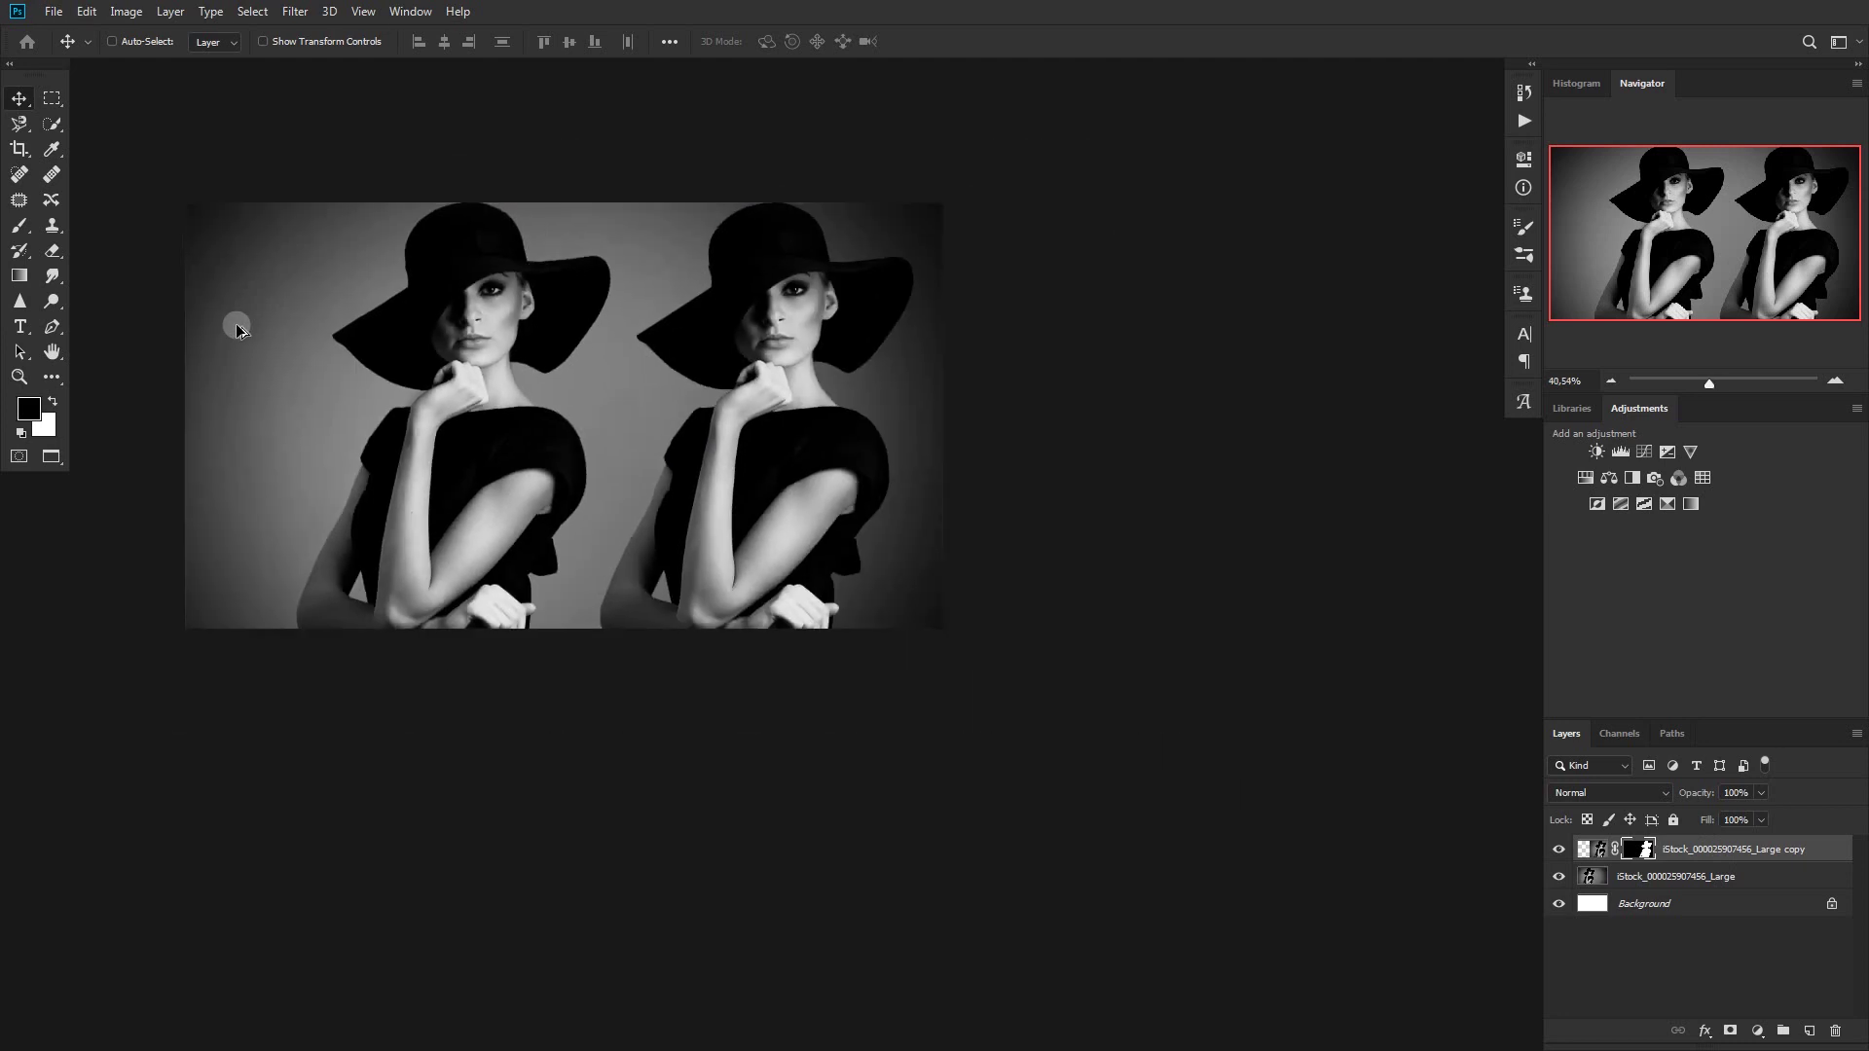